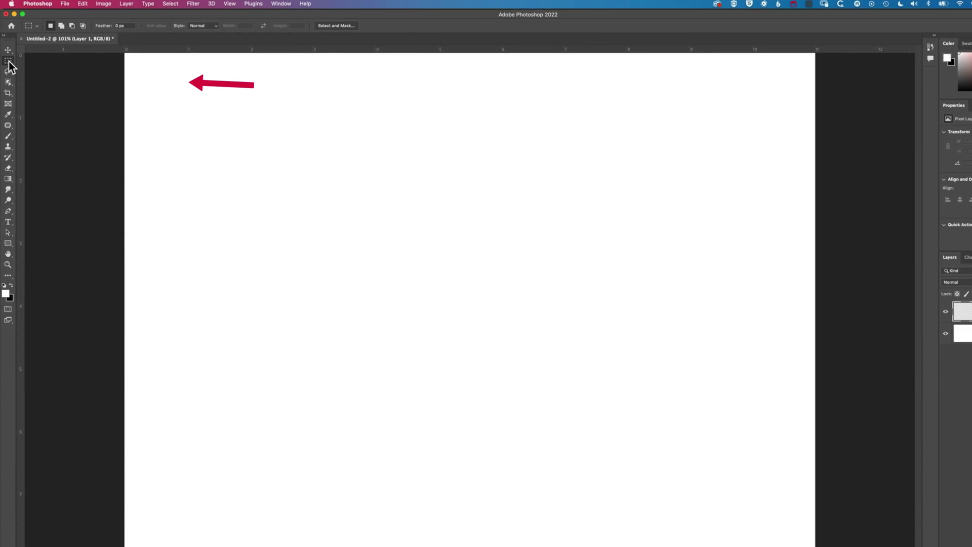
Step: Draw an oval selection across the upper canvas with the Elliptical Marquee Tool
right_click(8, 61)
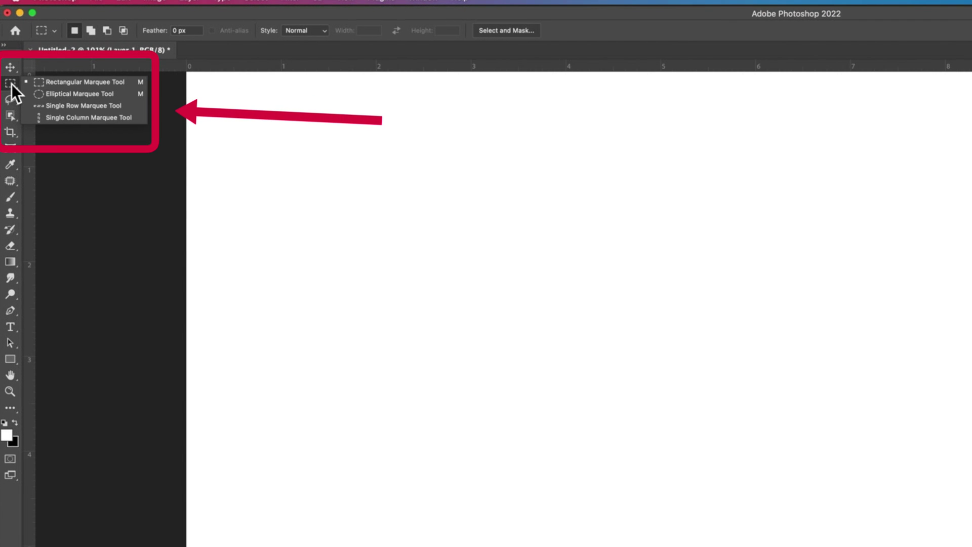
click(101, 93)
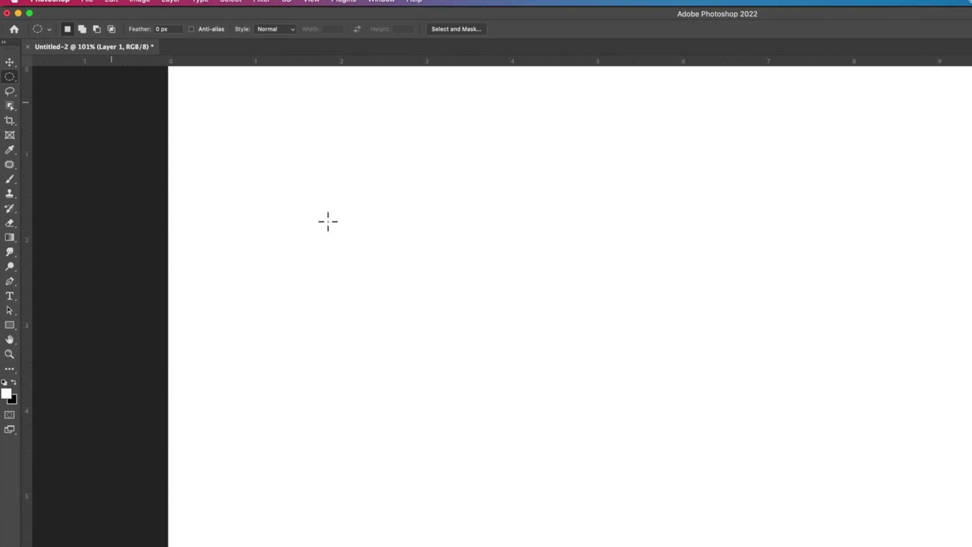
drag(270, 129, 586, 280)
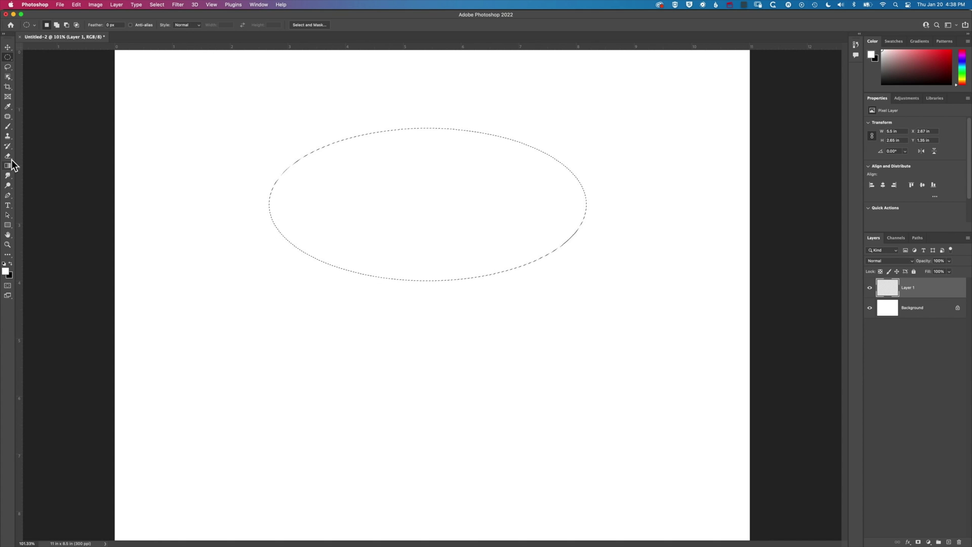
Step: Brush a thick black band along the inside top edge of the oval, using default colours
click(7, 127)
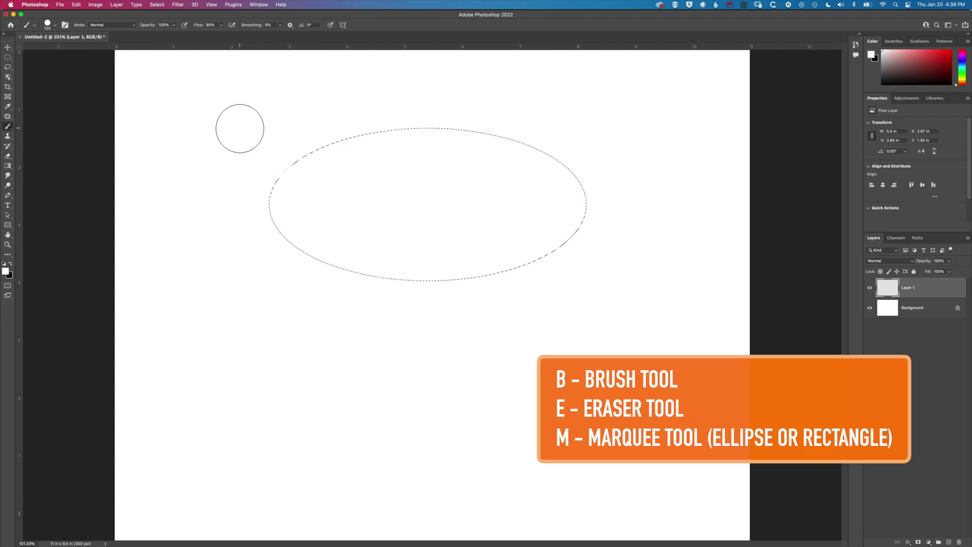
right_click(240, 129)
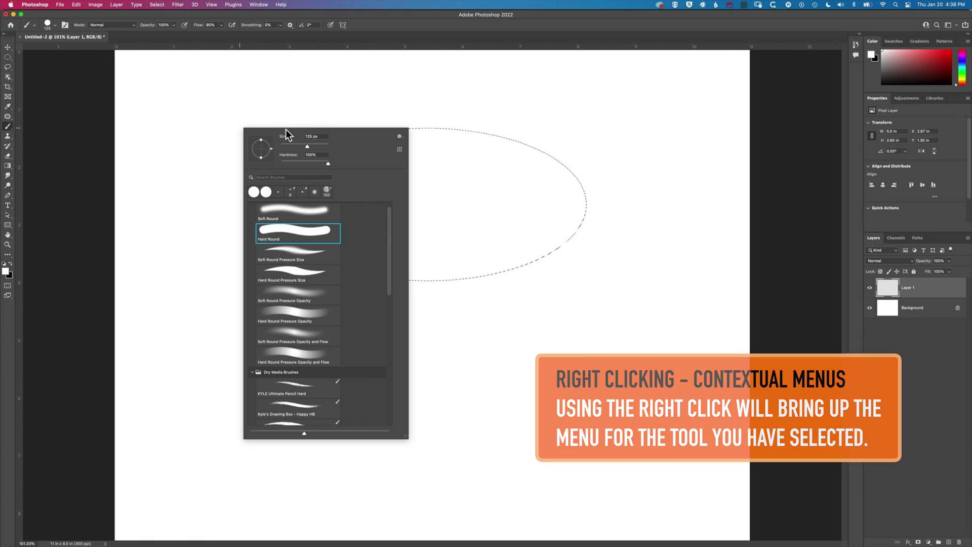
click(400, 23)
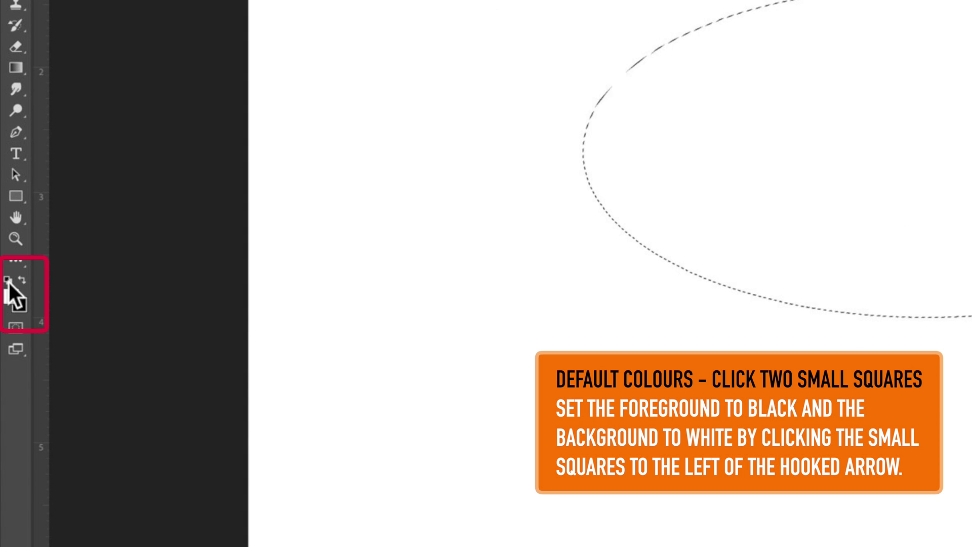
click(8, 282)
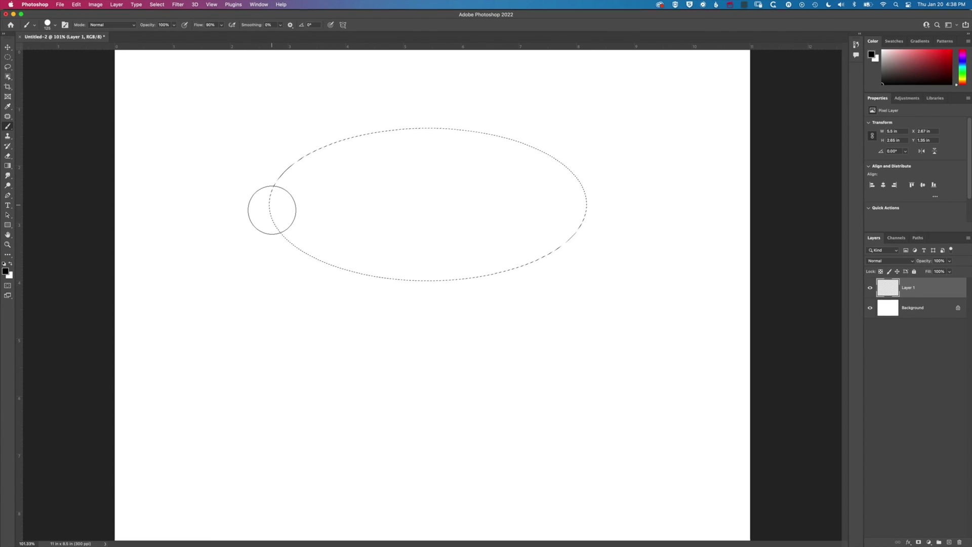
mouse_move(593, 186)
mouse_down()
mouse_move(583, 159)
mouse_move(658, 64)
mouse_up()
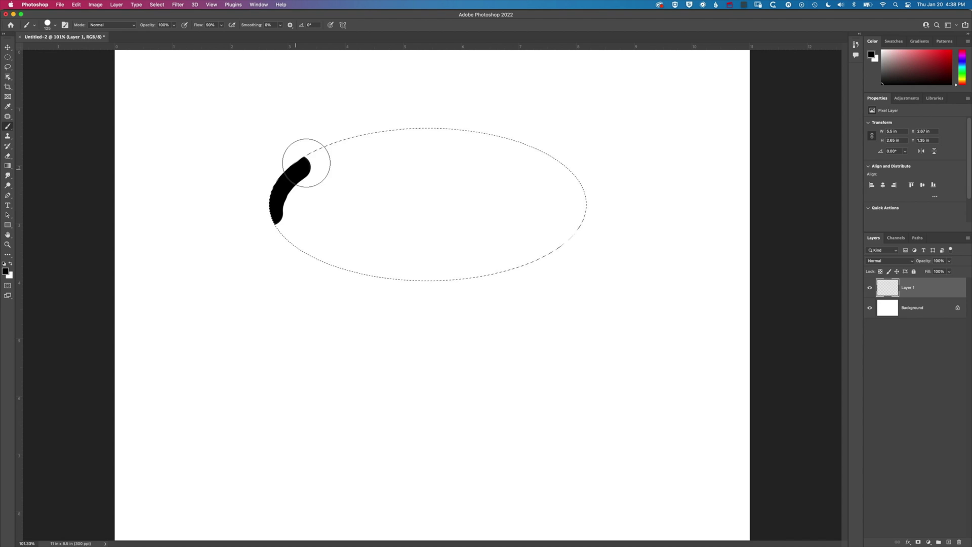
mouse_move(306, 163)
mouse_down()
mouse_move(424, 135)
mouse_move(498, 141)
mouse_move(567, 161)
mouse_move(510, 150)
mouse_move(591, 207)
mouse_move(575, 188)
mouse_up()
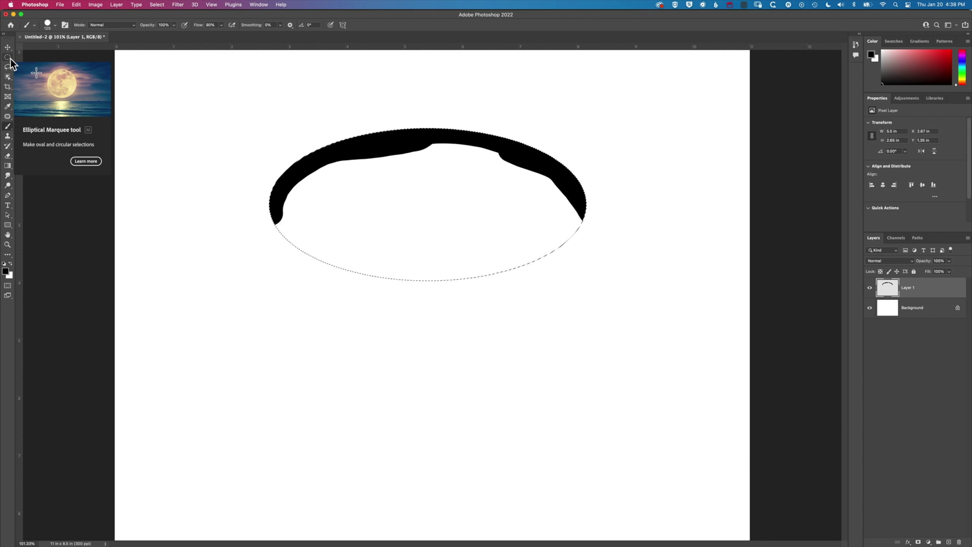
Step: Nudge the oval selection slightly down, off the black band
click(9, 58)
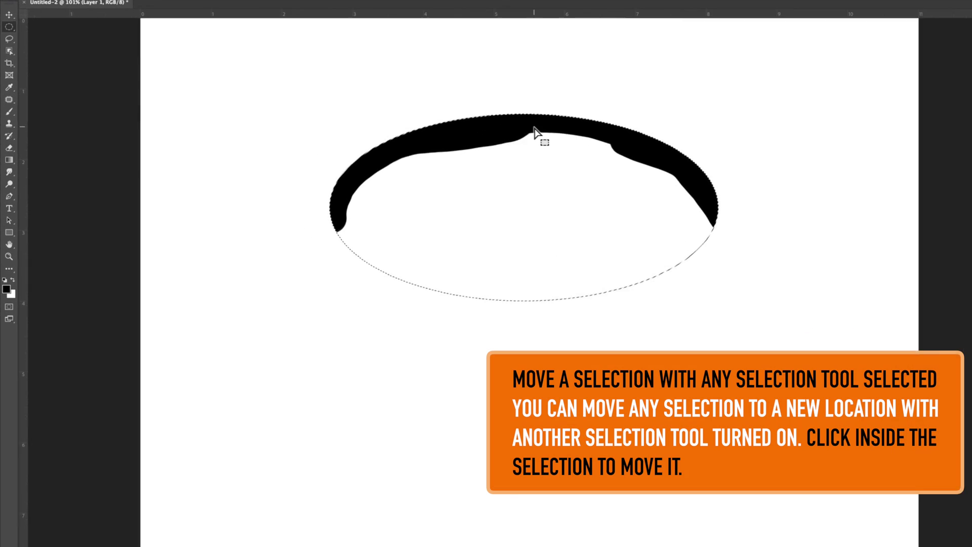
drag(435, 138, 435, 142)
drag(688, 115, 687, 117)
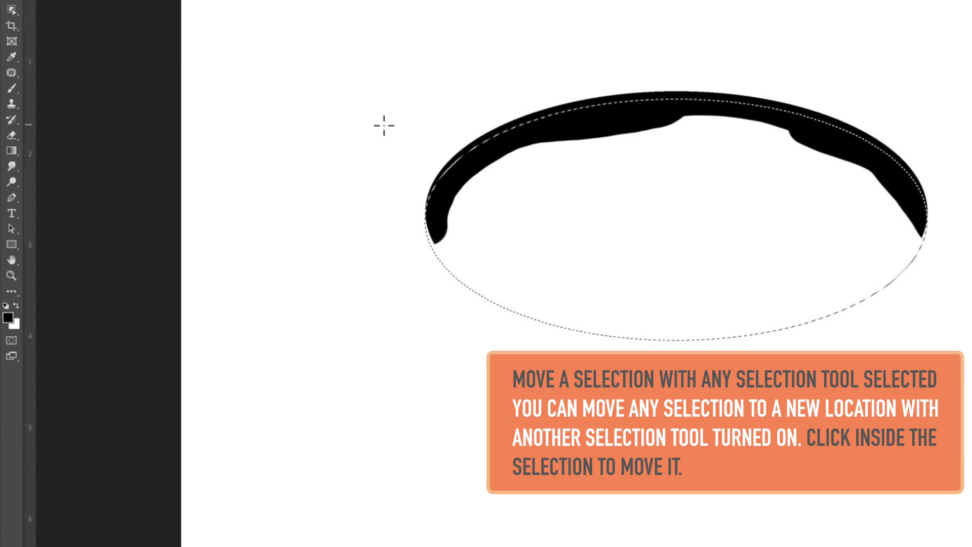
Step: Set up the Eraser with an enlarged Hard Round brush at 100% hardness
click(15, 136)
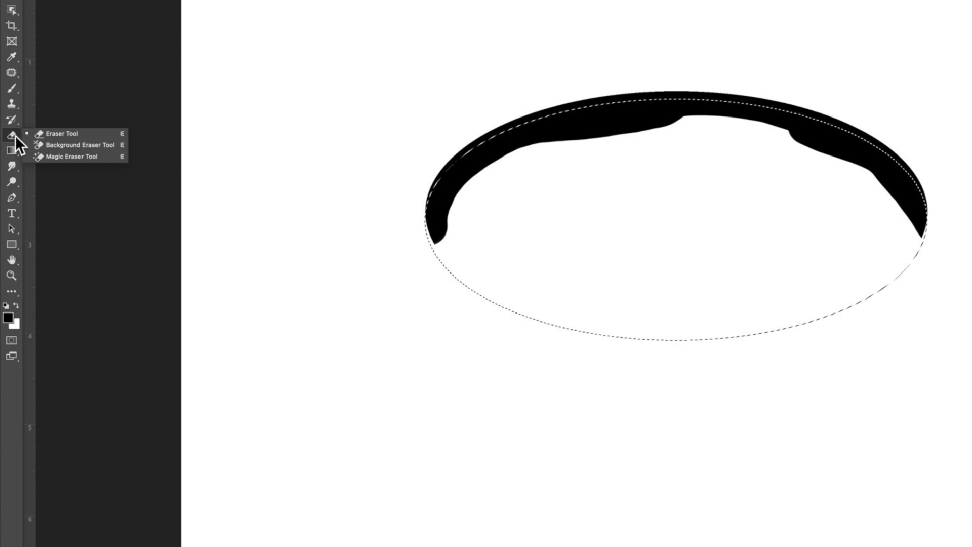
click(108, 137)
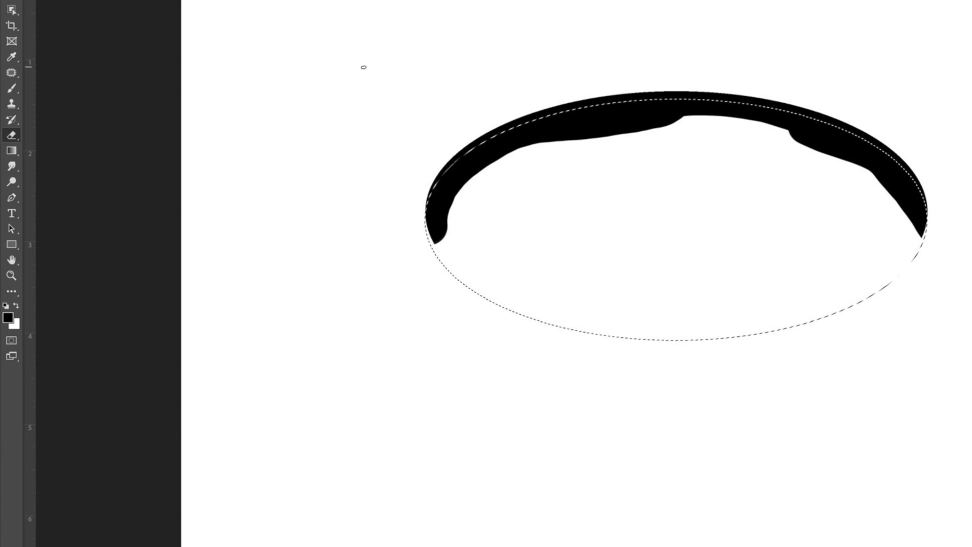
right_click(364, 66)
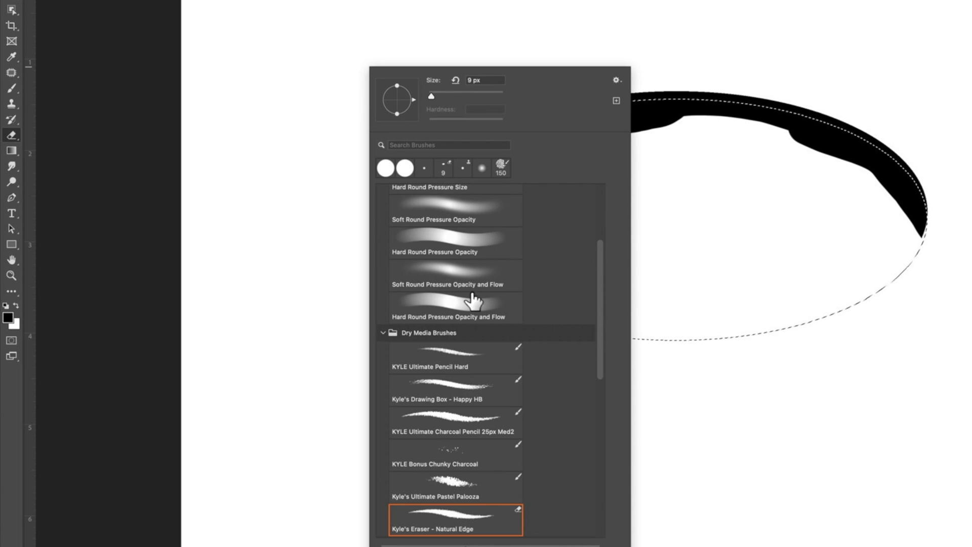
scroll(462, 266, up, 3)
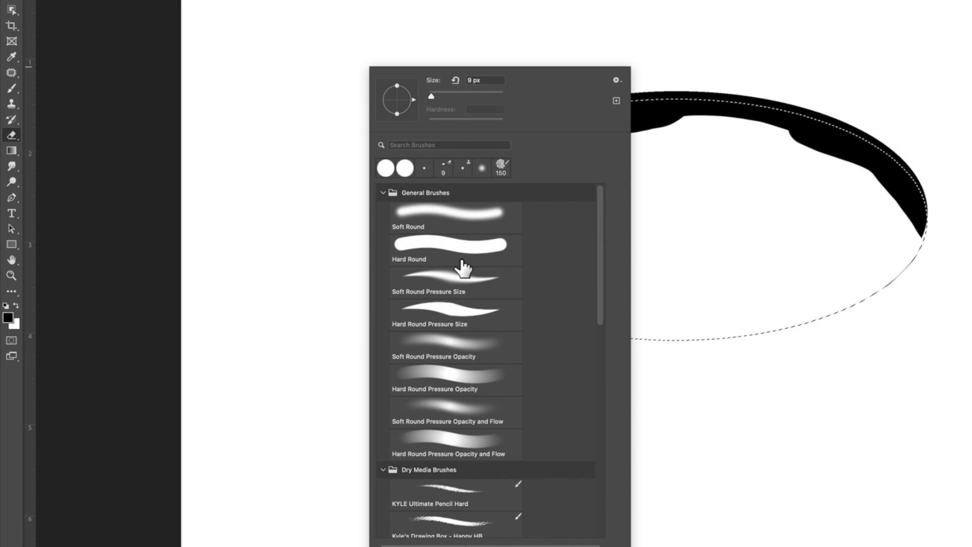
click(438, 249)
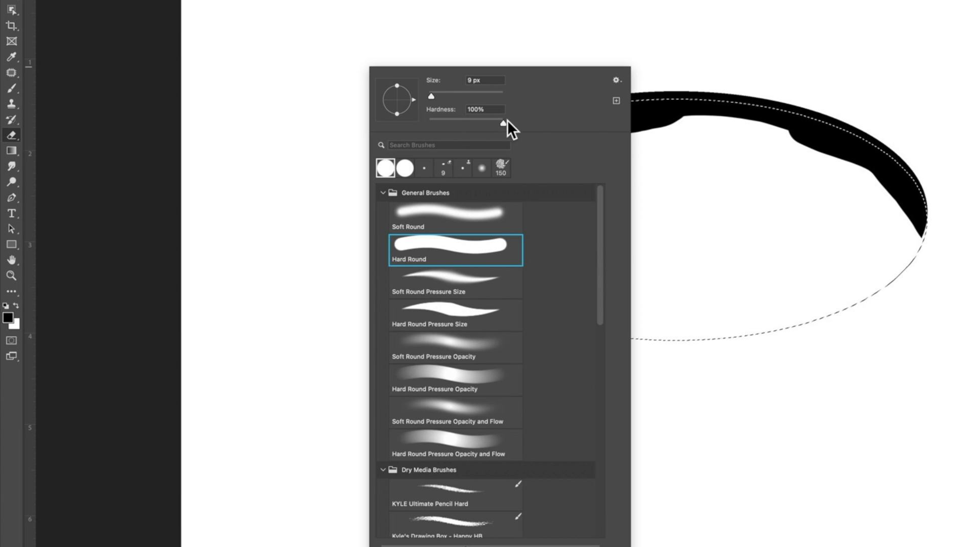
click(500, 109)
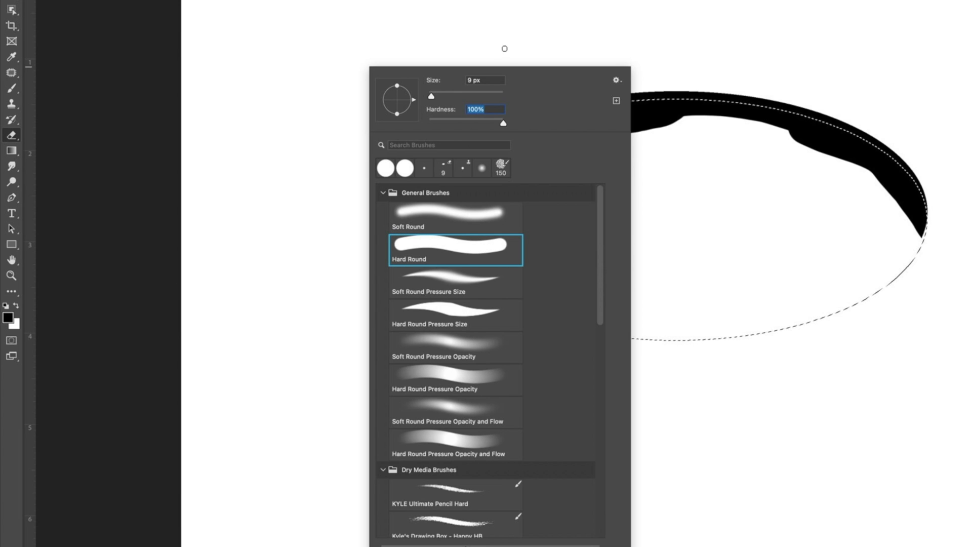
drag(432, 96, 474, 96)
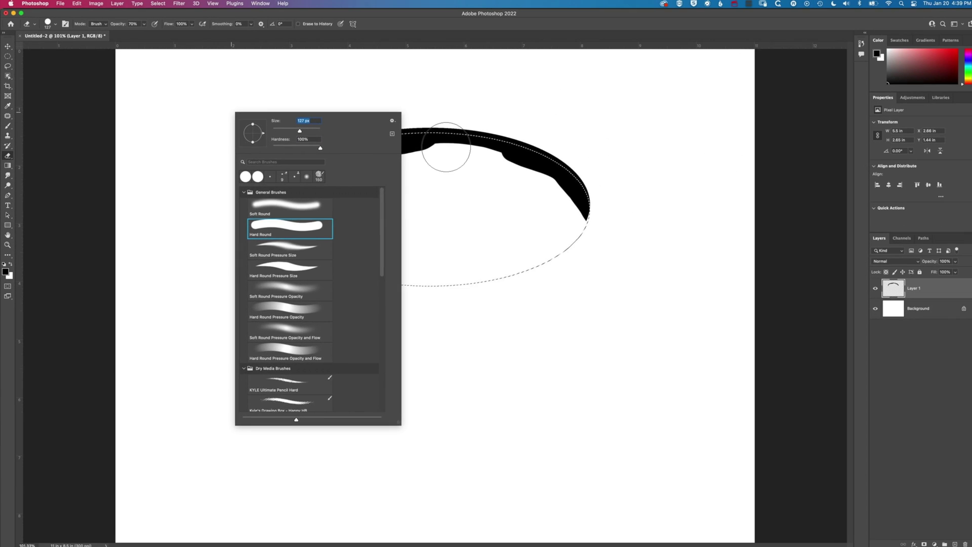
click(444, 149)
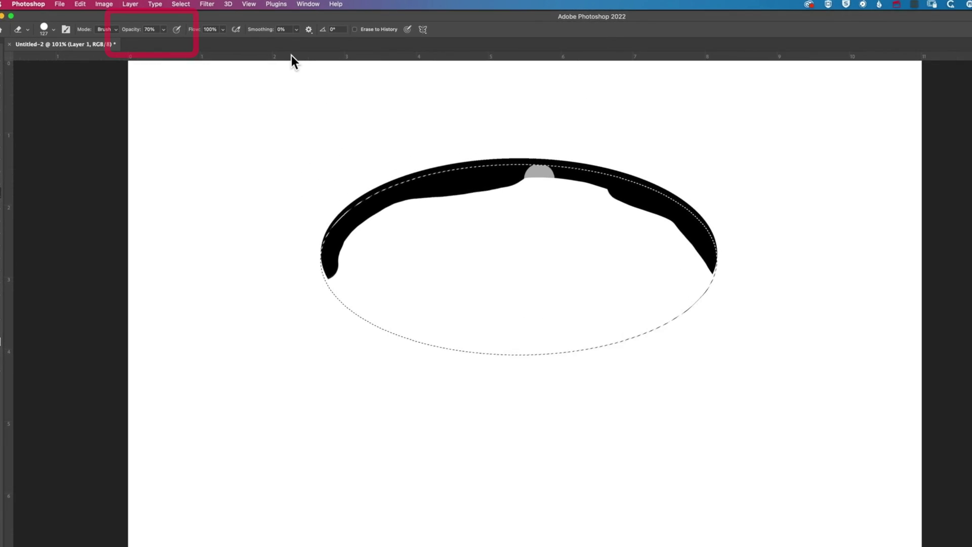
Step: Raise the eraser opacity from 70% to 100%
click(190, 35)
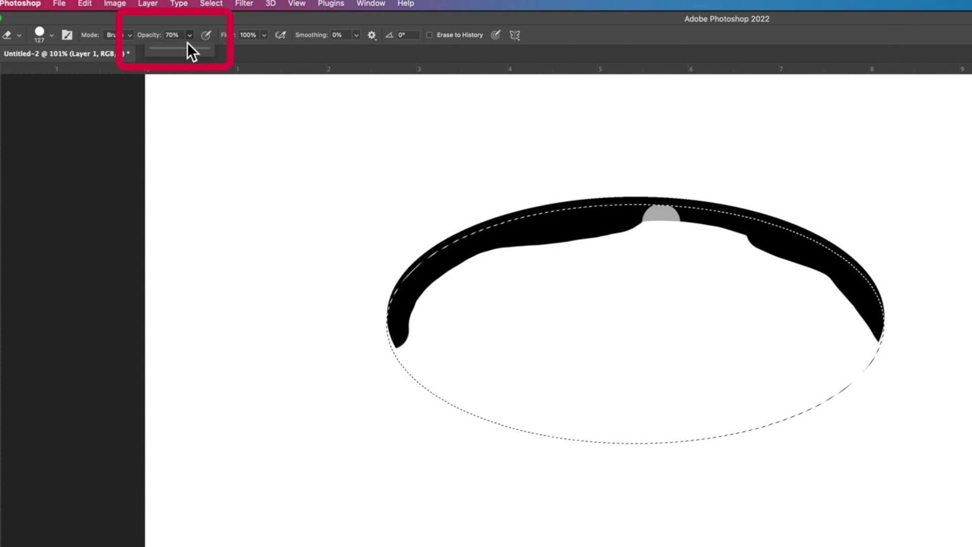
drag(192, 48, 273, 51)
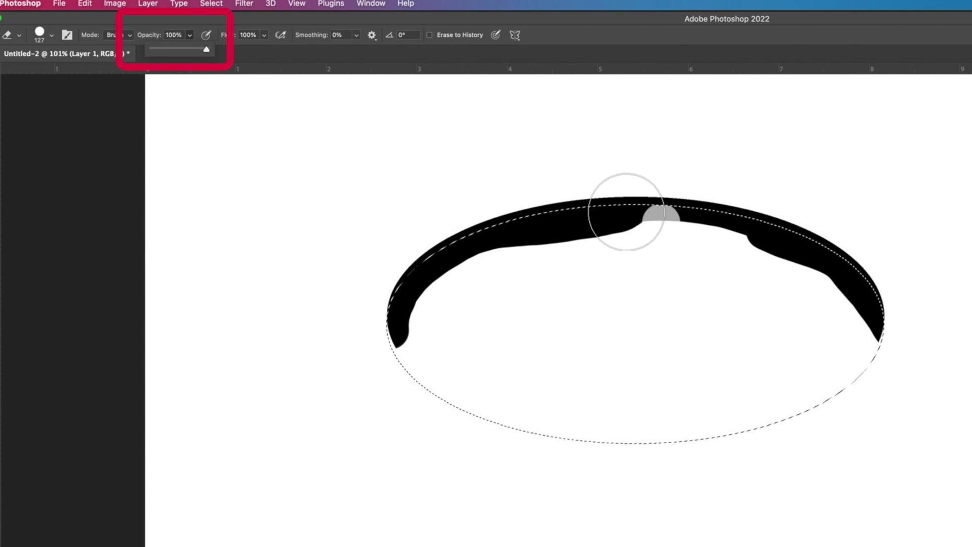
click(194, 16)
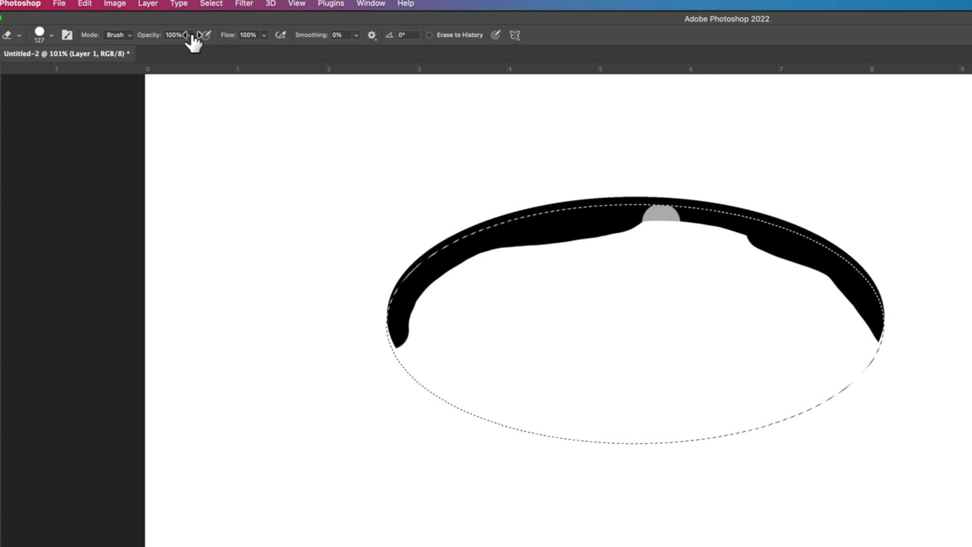
click(388, 5)
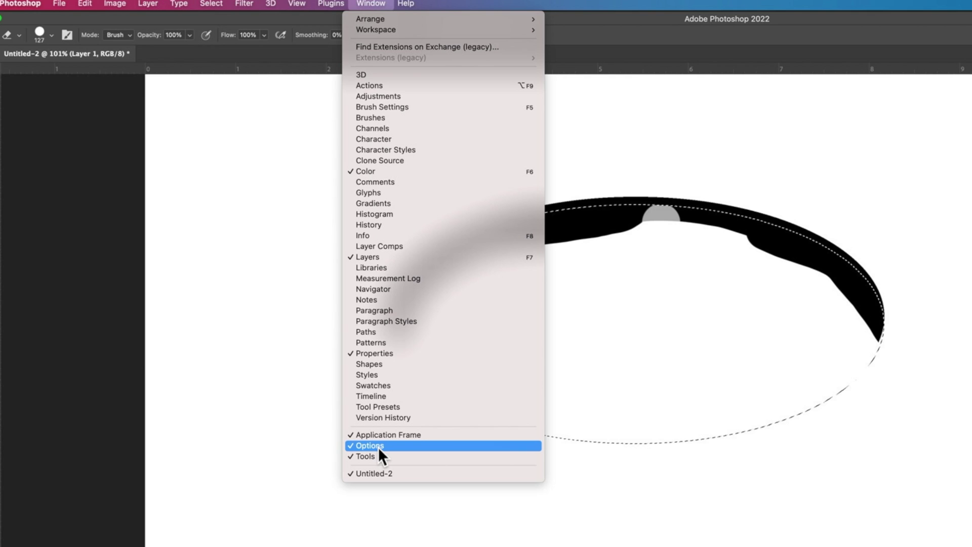
Step: Erase the band's inner part into a thin arc, deselect, and view at 100%
click(291, 242)
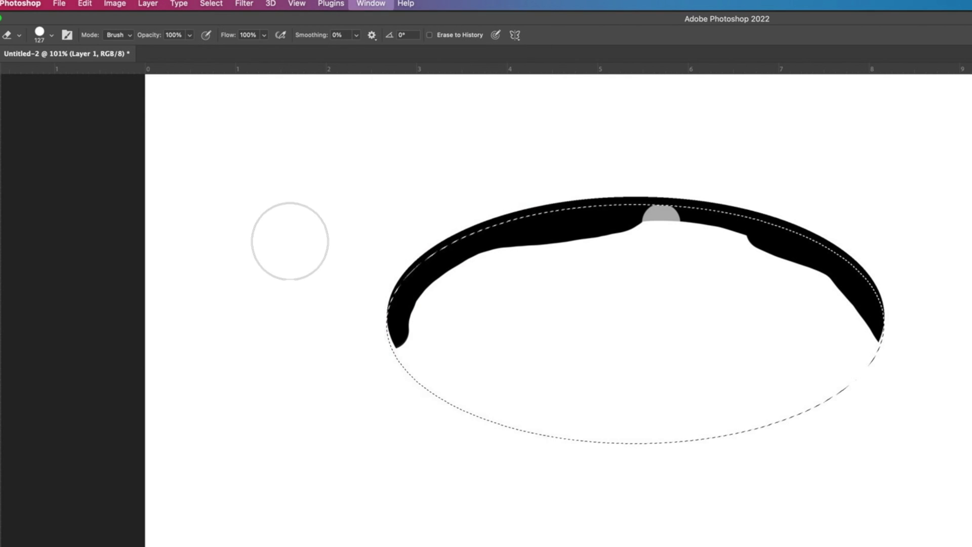
mouse_move(409, 347)
mouse_down()
mouse_move(441, 275)
mouse_move(416, 295)
mouse_move(420, 283)
mouse_move(587, 220)
mouse_move(595, 229)
mouse_move(639, 218)
mouse_move(757, 221)
mouse_move(856, 265)
mouse_move(840, 289)
mouse_move(790, 253)
mouse_move(922, 353)
mouse_move(839, 268)
mouse_move(852, 285)
mouse_move(717, 233)
mouse_move(751, 230)
mouse_up()
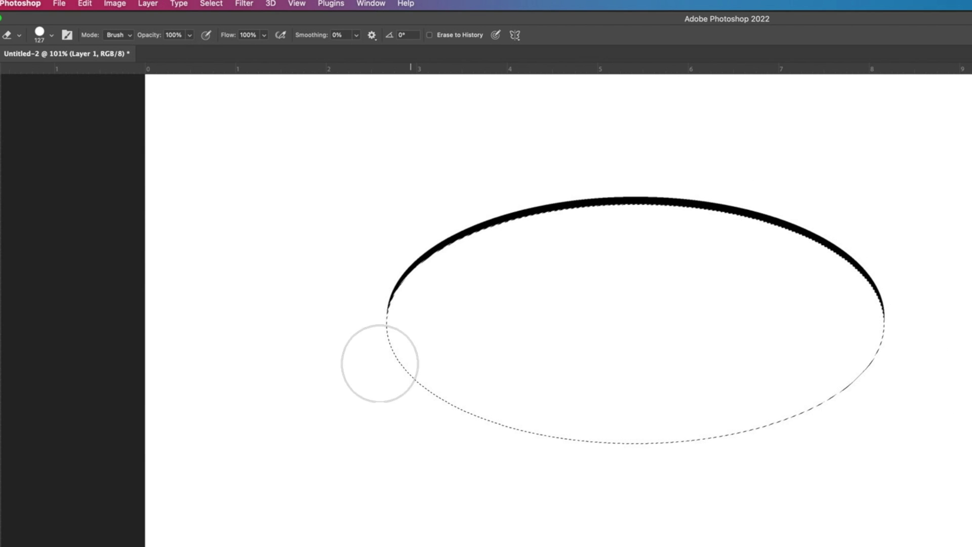
click(217, 4)
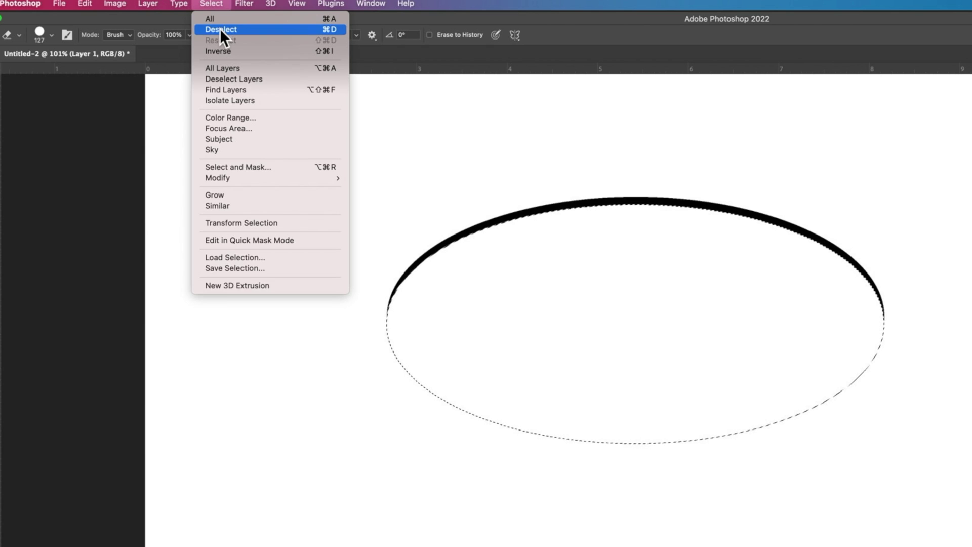
click(220, 30)
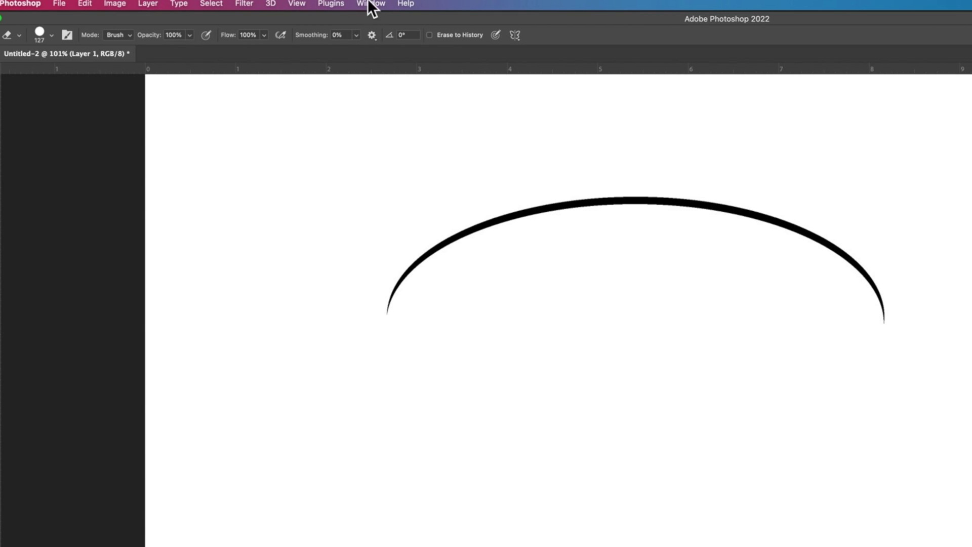
click(295, 4)
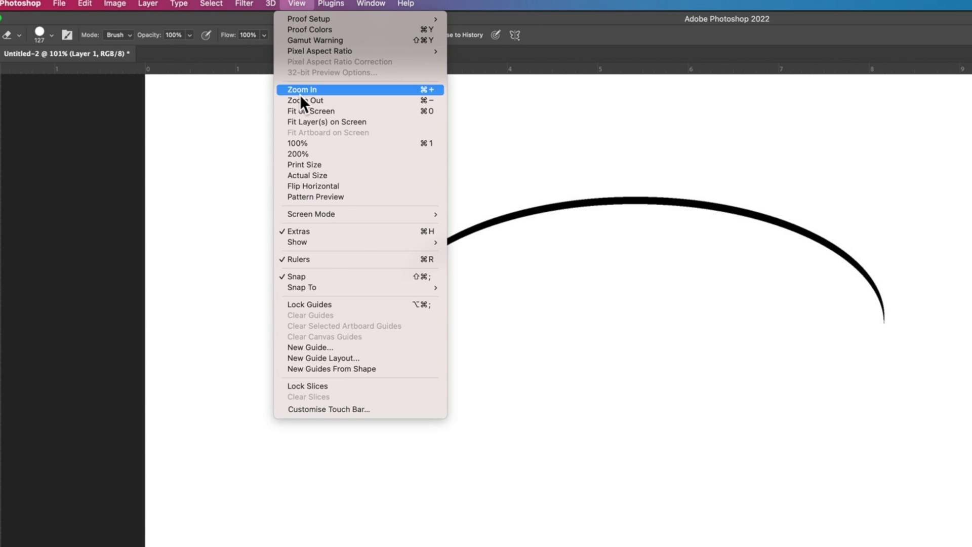
click(304, 144)
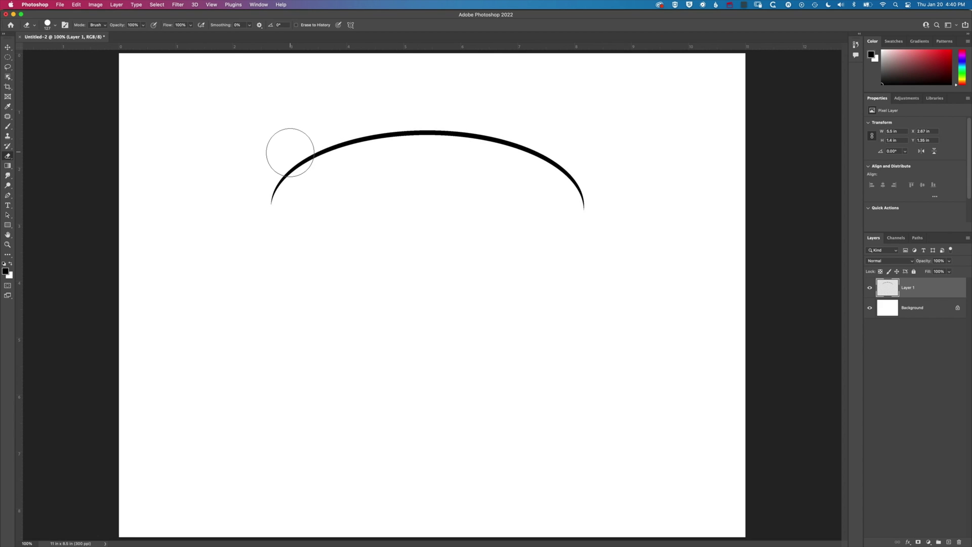
Step: Lasso a wavy-topped region below the arc
click(7, 67)
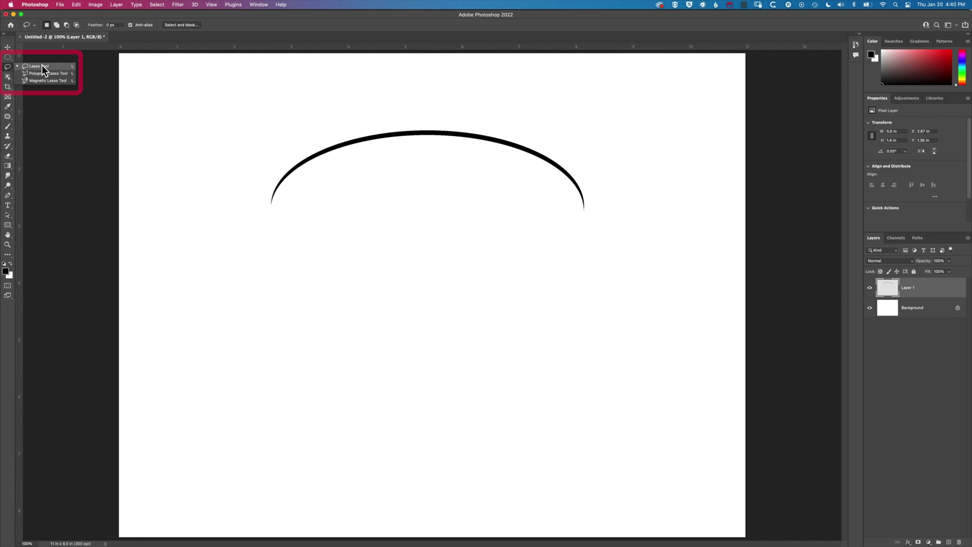
click(41, 66)
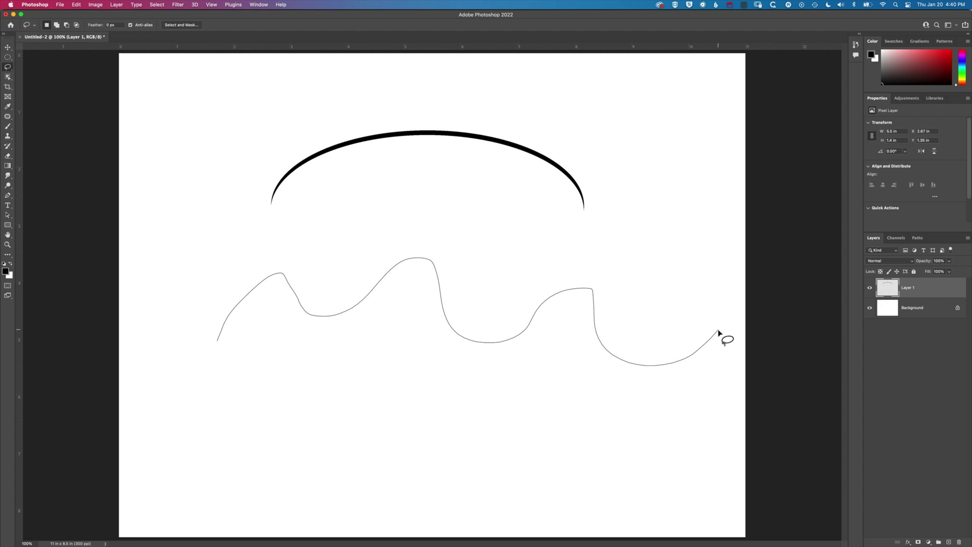
drag(713, 485, 309, 503)
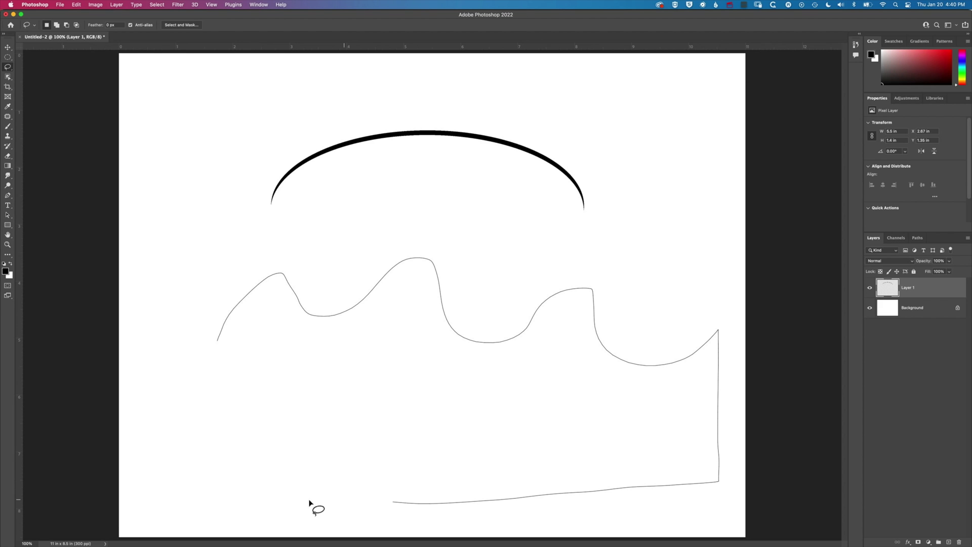
drag(215, 345, 216, 348)
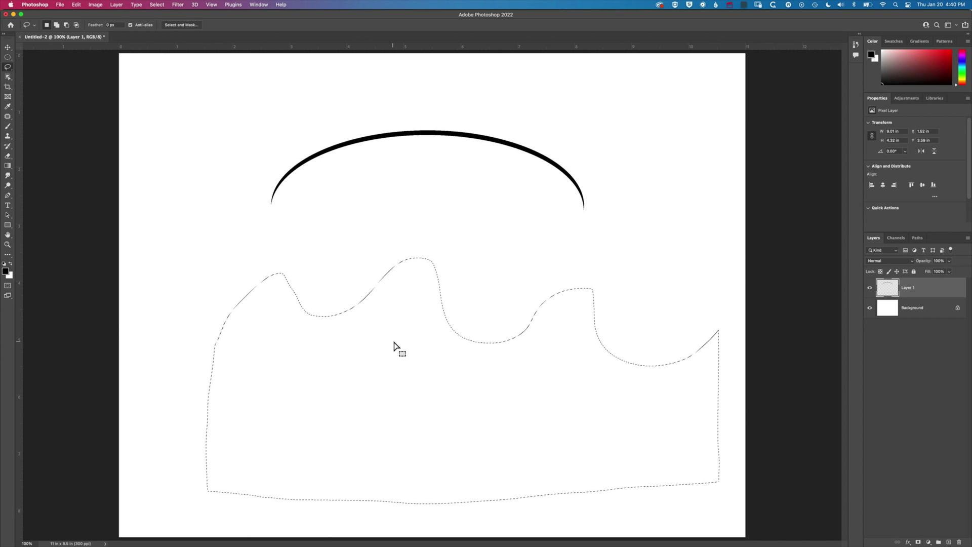
Step: Smooth the selection with Select > Modify > Smooth at a 50-pixel sample radius
click(157, 4)
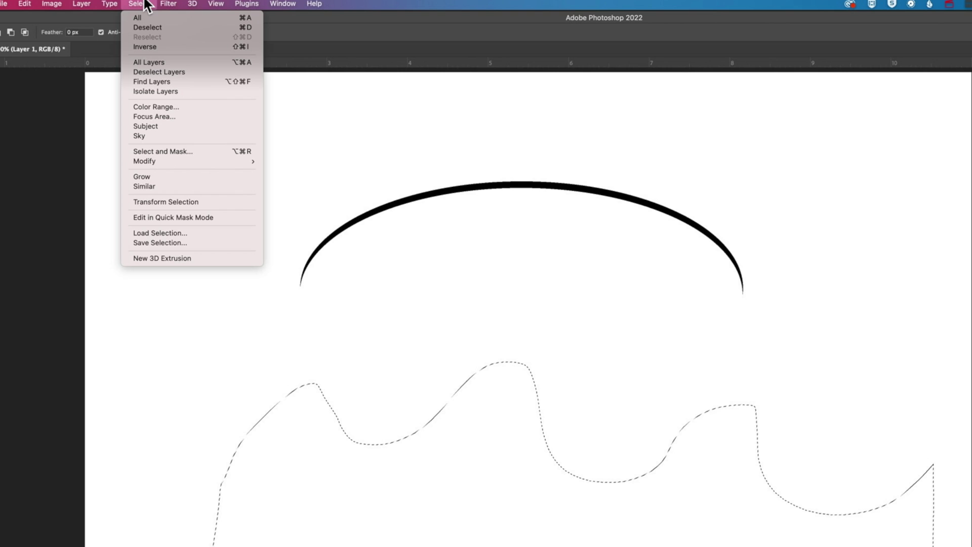
mouse_move(162, 162)
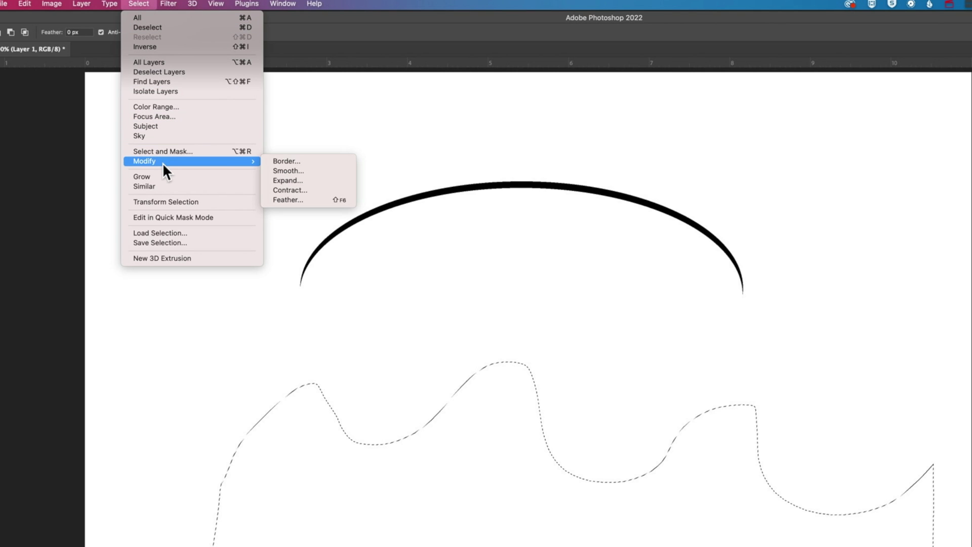
click(302, 171)
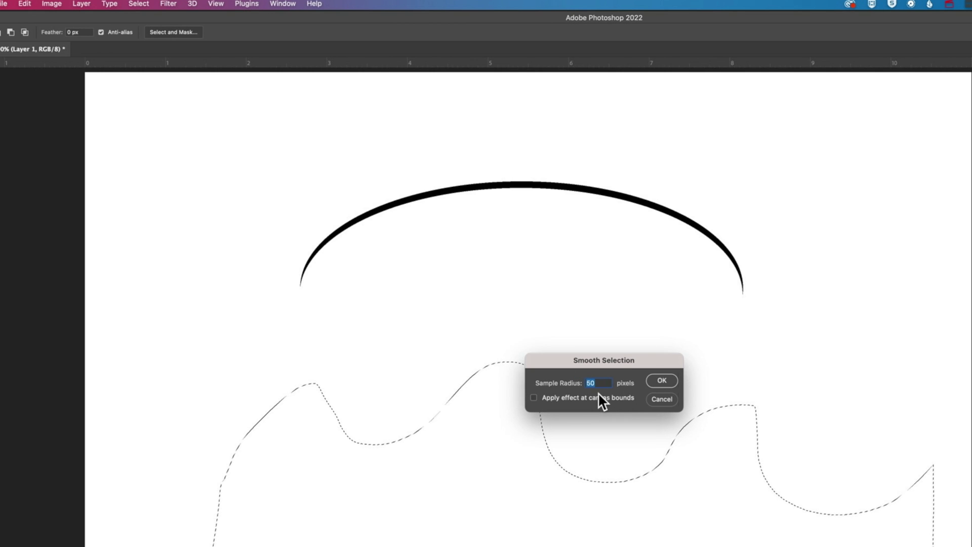
click(662, 380)
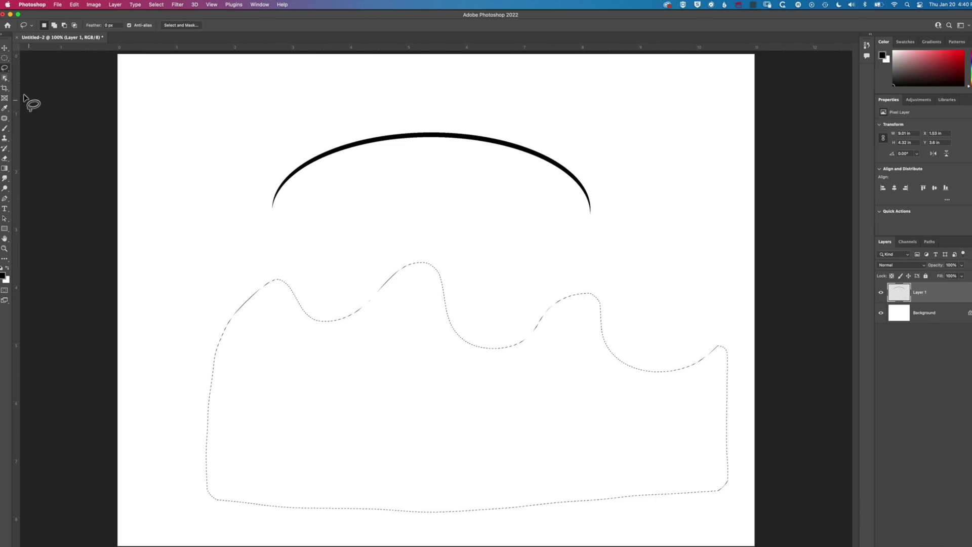
Step: Paint a thick black stroke along the wavy edge, then nudge the selection slightly down-left
click(4, 128)
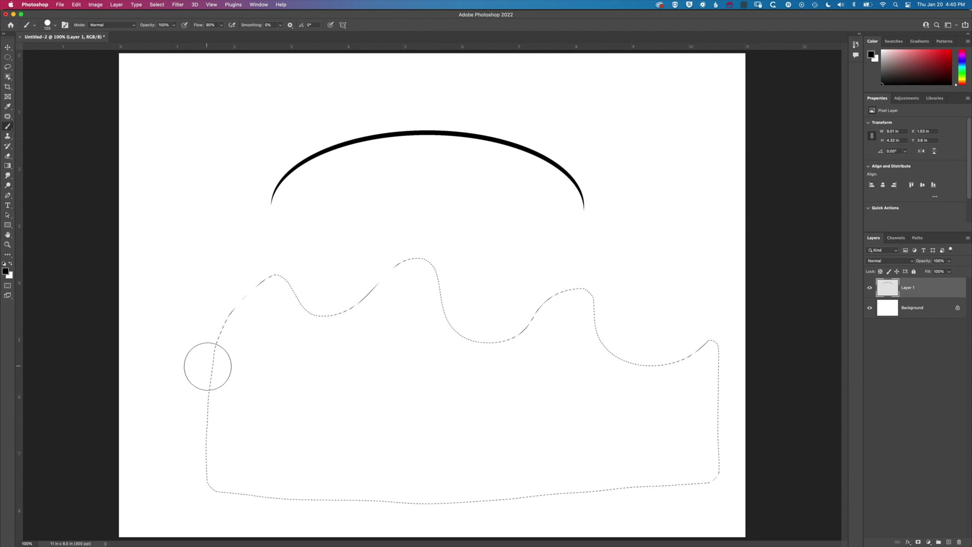
mouse_move(213, 374)
mouse_down()
mouse_move(262, 274)
mouse_move(327, 318)
mouse_move(363, 309)
mouse_move(412, 264)
mouse_move(453, 339)
mouse_move(500, 331)
mouse_move(604, 264)
mouse_move(484, 344)
mouse_move(571, 296)
mouse_move(625, 354)
mouse_move(704, 349)
mouse_move(717, 337)
mouse_move(632, 360)
mouse_move(557, 329)
mouse_up()
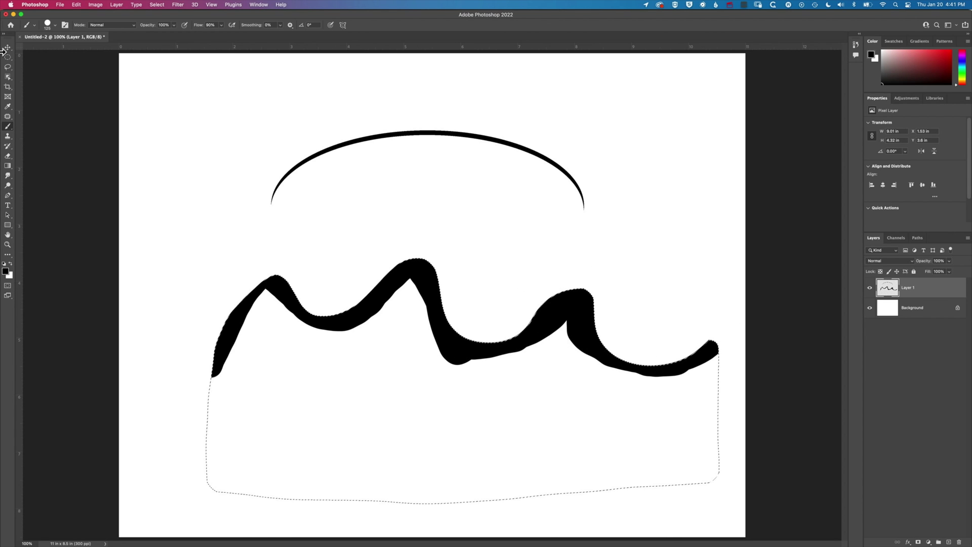
click(7, 68)
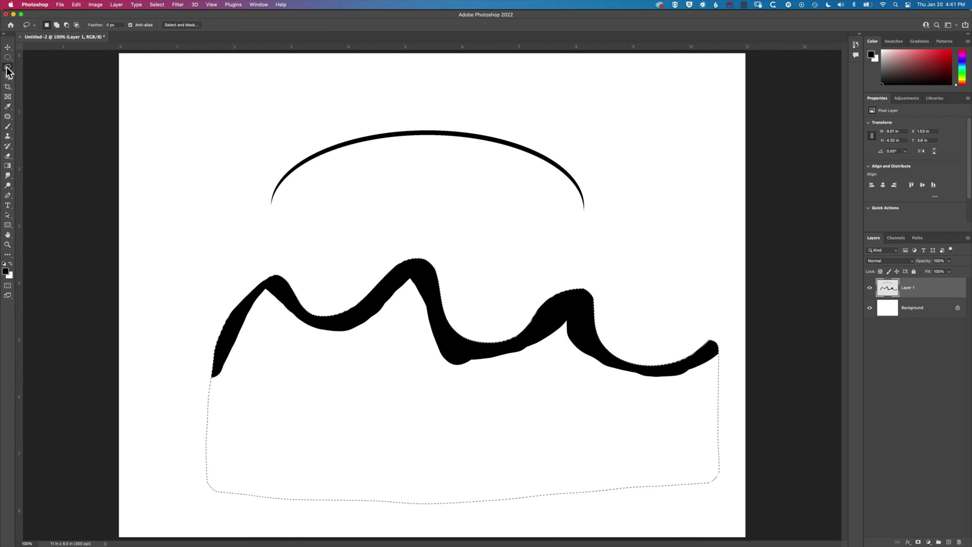
drag(286, 295, 284, 300)
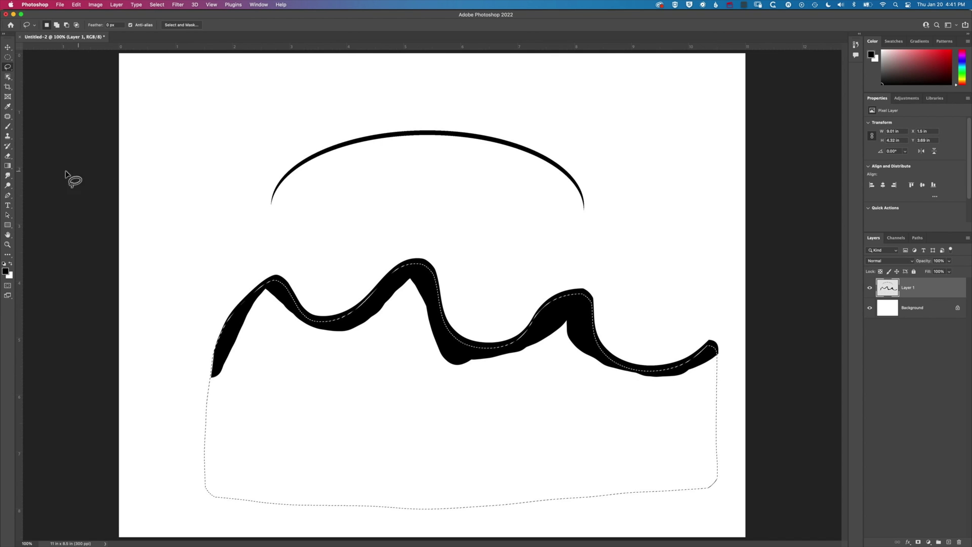
Step: Erase the stroke into a thin tapered wave and deselect
click(8, 156)
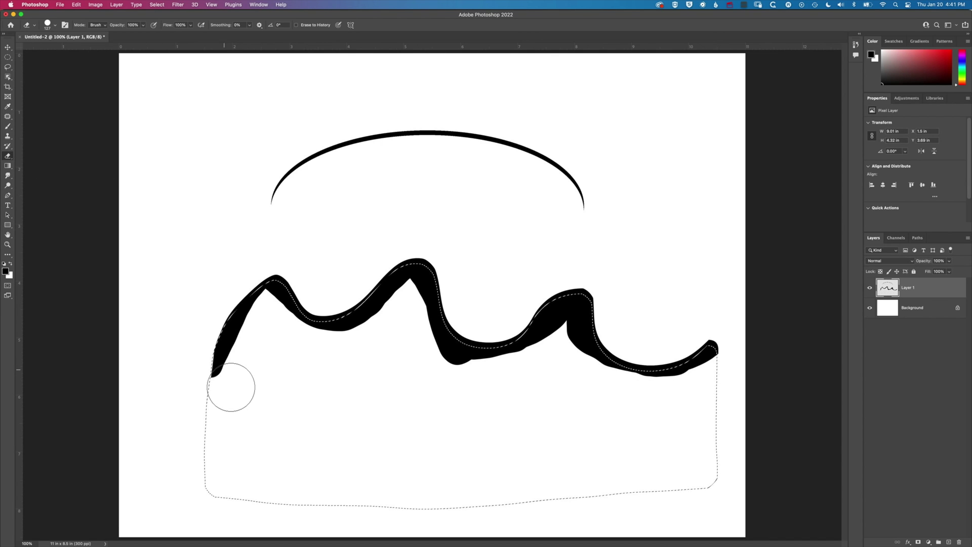
mouse_move(214, 381)
mouse_down()
mouse_move(242, 322)
mouse_move(224, 337)
mouse_move(247, 310)
mouse_move(282, 299)
mouse_move(280, 279)
mouse_move(302, 317)
mouse_move(332, 332)
mouse_move(386, 290)
mouse_up()
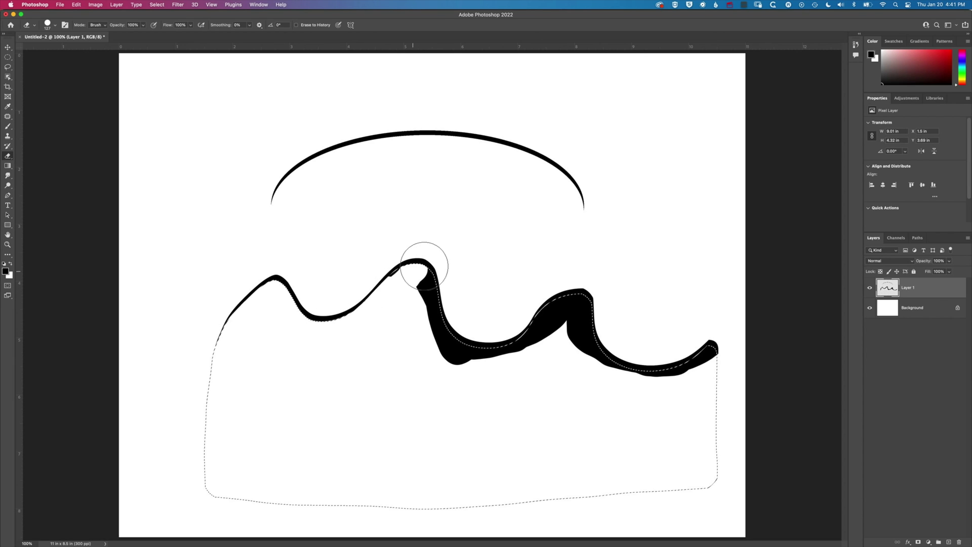
mouse_move(424, 266)
mouse_down()
mouse_move(390, 263)
mouse_move(495, 358)
mouse_move(488, 348)
mouse_move(490, 362)
mouse_move(525, 332)
mouse_move(576, 316)
mouse_move(619, 385)
mouse_move(668, 375)
mouse_move(708, 349)
mouse_move(612, 366)
mouse_up()
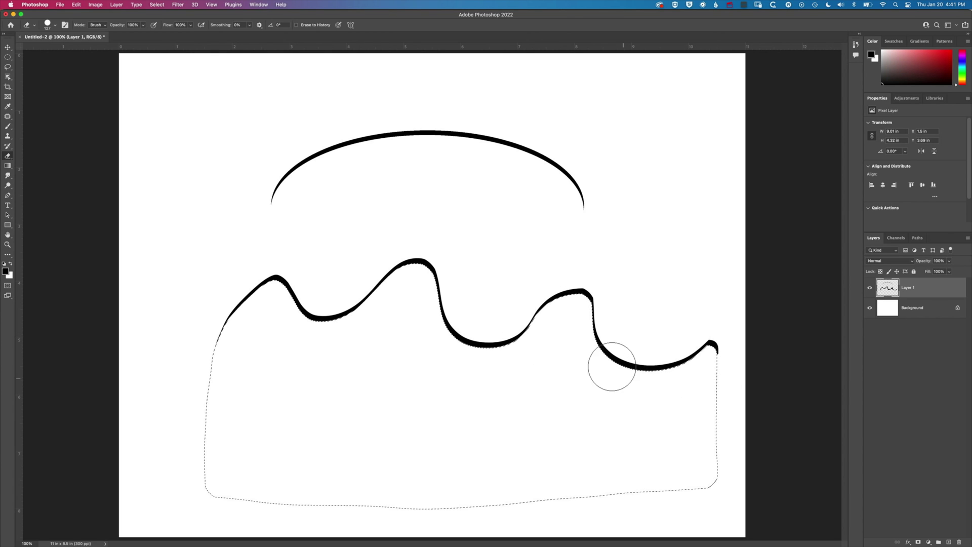
click(157, 4)
click(161, 21)
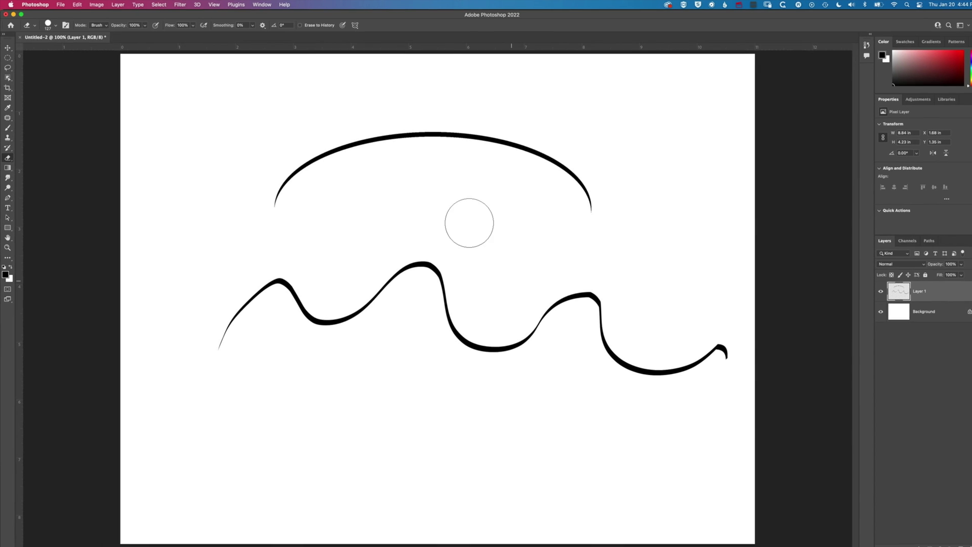
Step: Activate the Pen tool with its mode set to Path
click(9, 275)
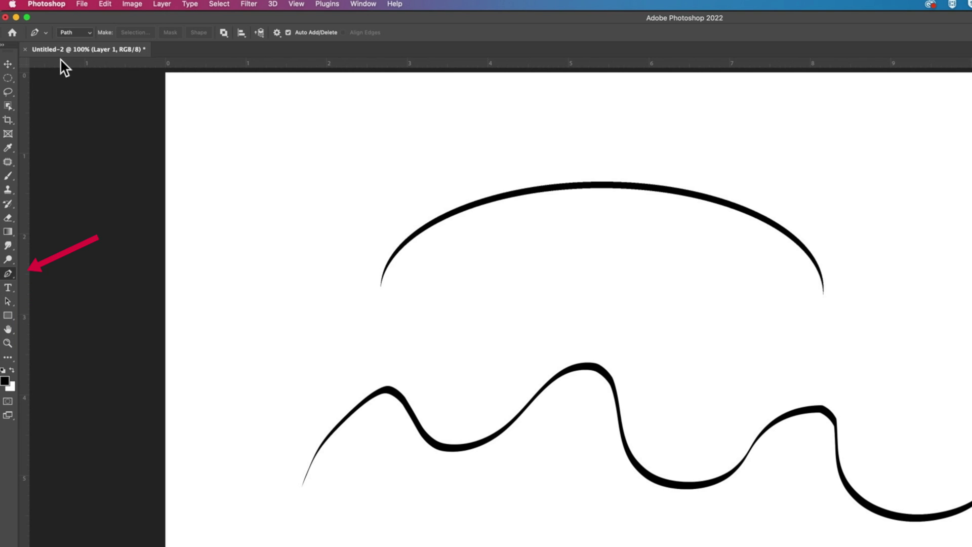
click(90, 31)
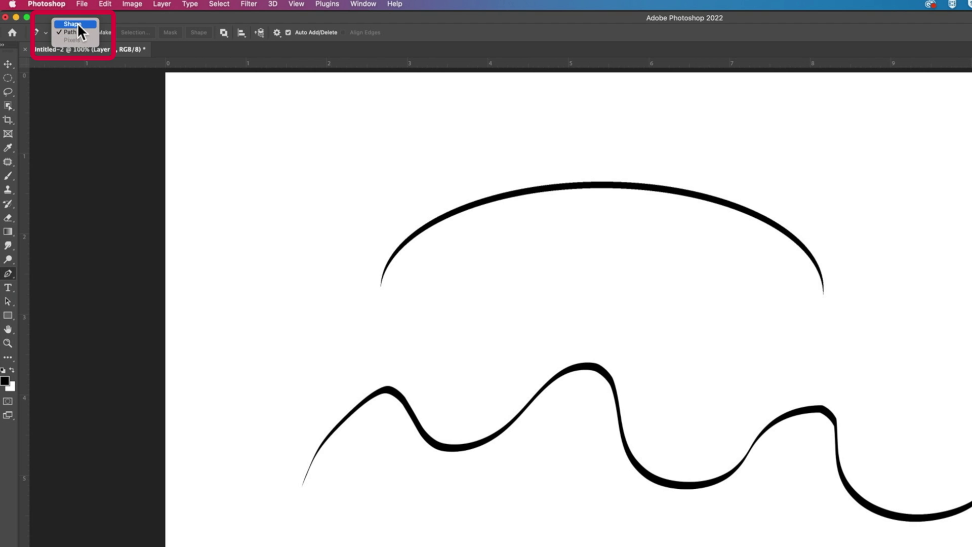
click(75, 31)
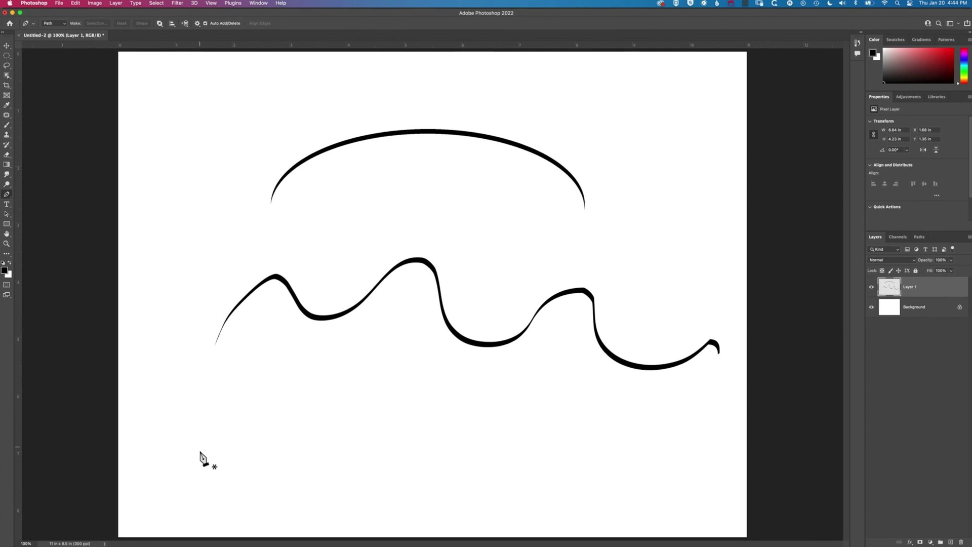
Step: Draw a closed pen path with smooth anchors over two wave crests and a flat bottom
click(189, 454)
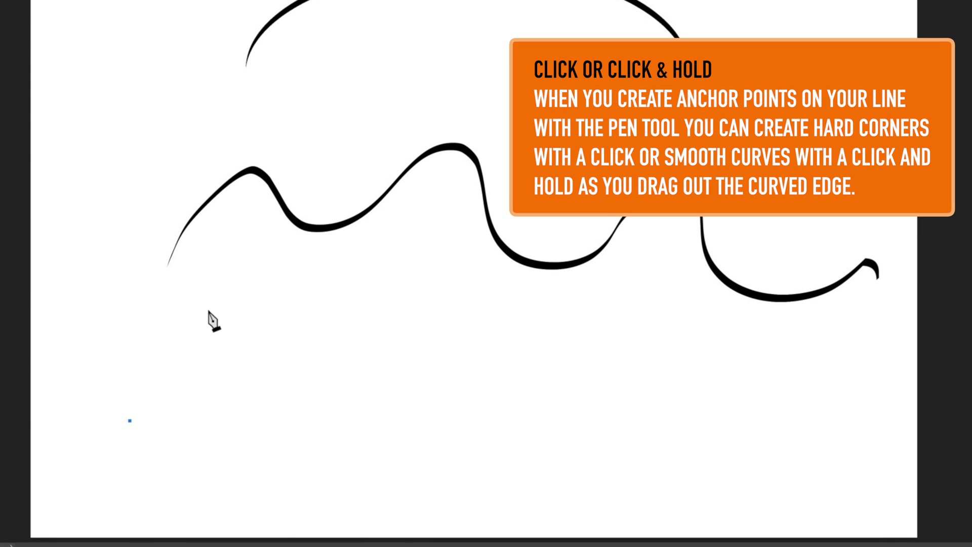
drag(208, 309, 273, 334)
drag(339, 418, 416, 395)
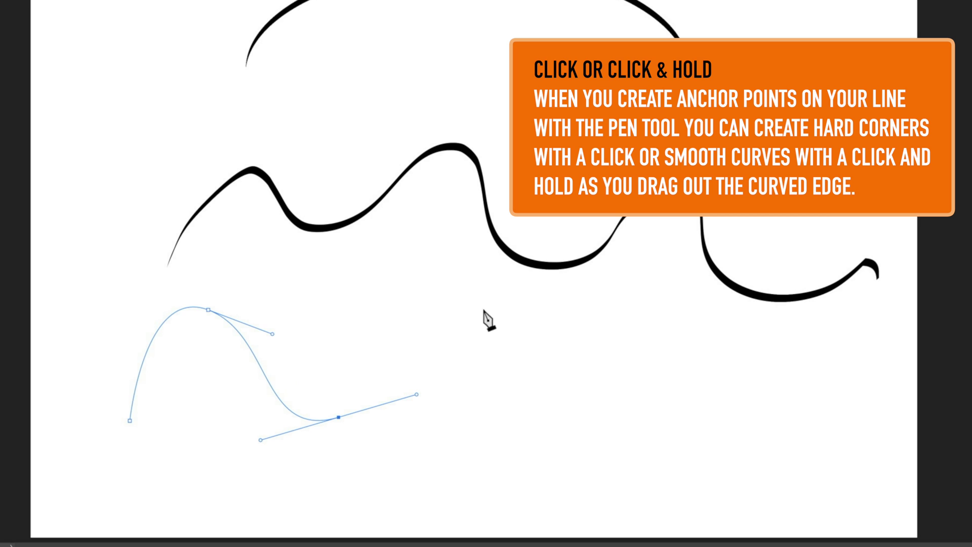
drag(484, 309, 524, 324)
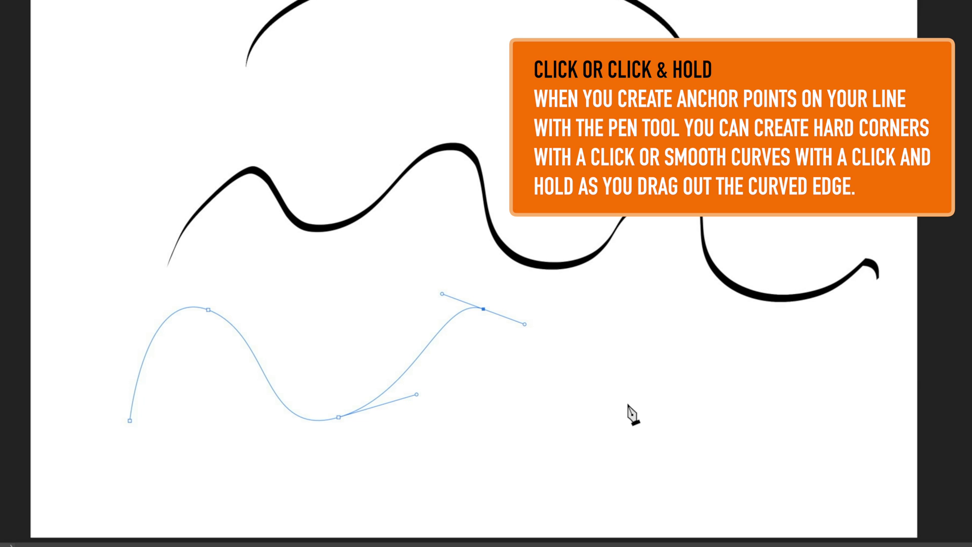
drag(583, 425, 644, 416)
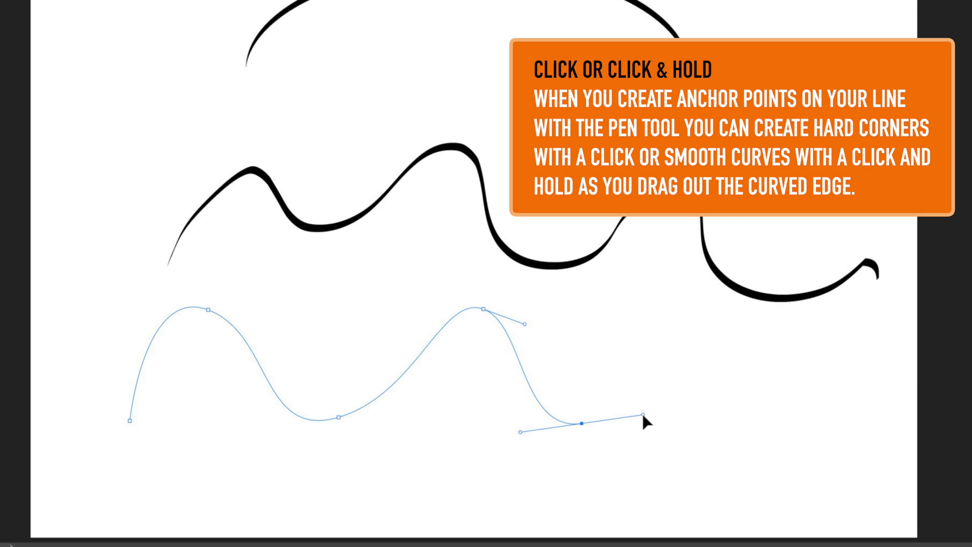
drag(794, 383, 845, 429)
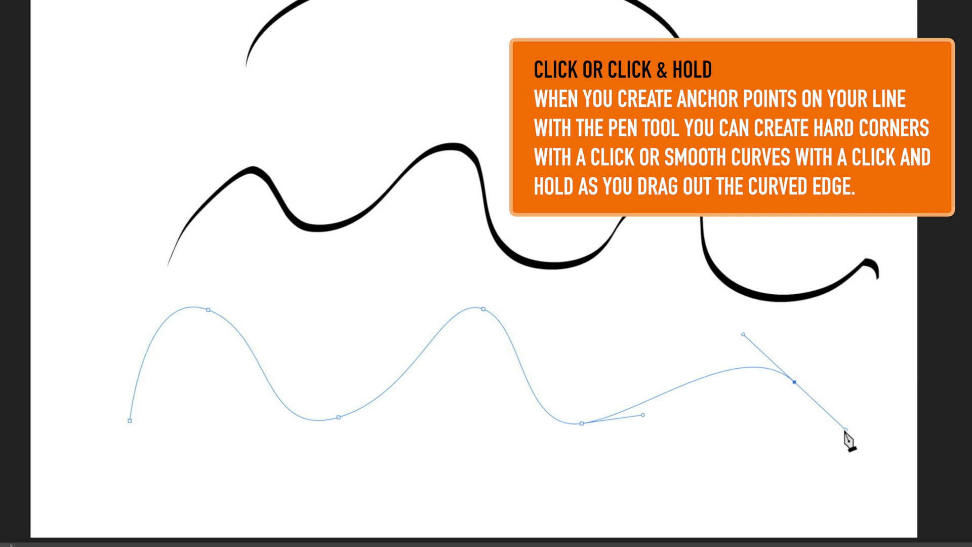
click(820, 519)
click(284, 520)
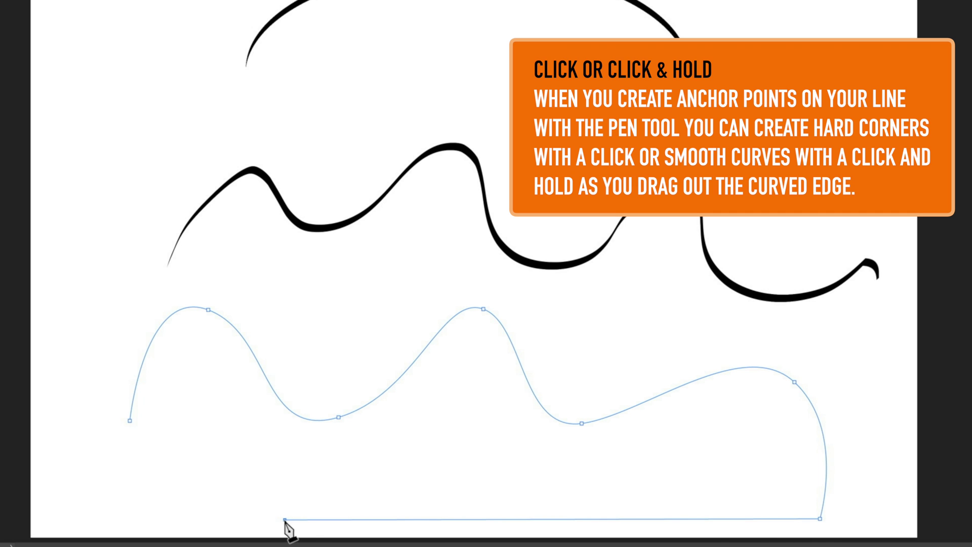
click(106, 513)
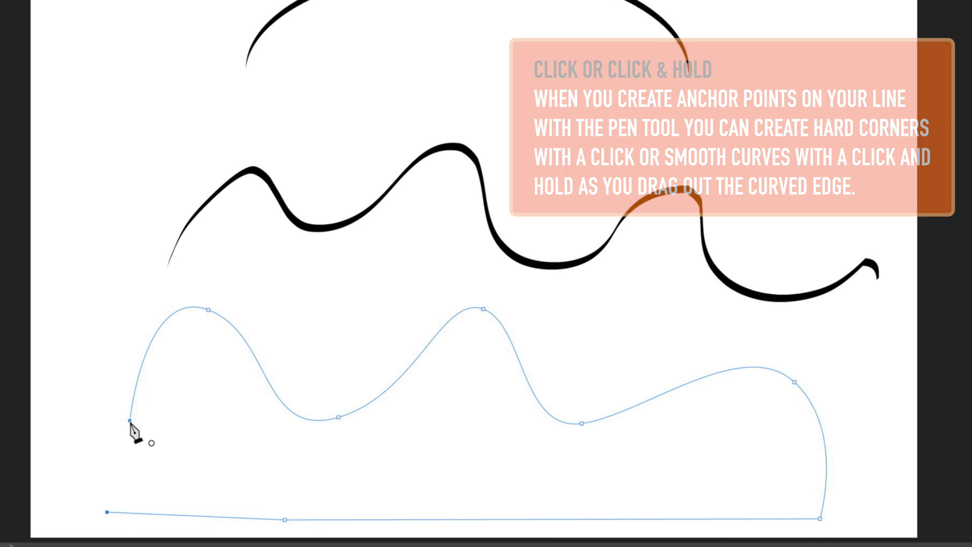
click(130, 421)
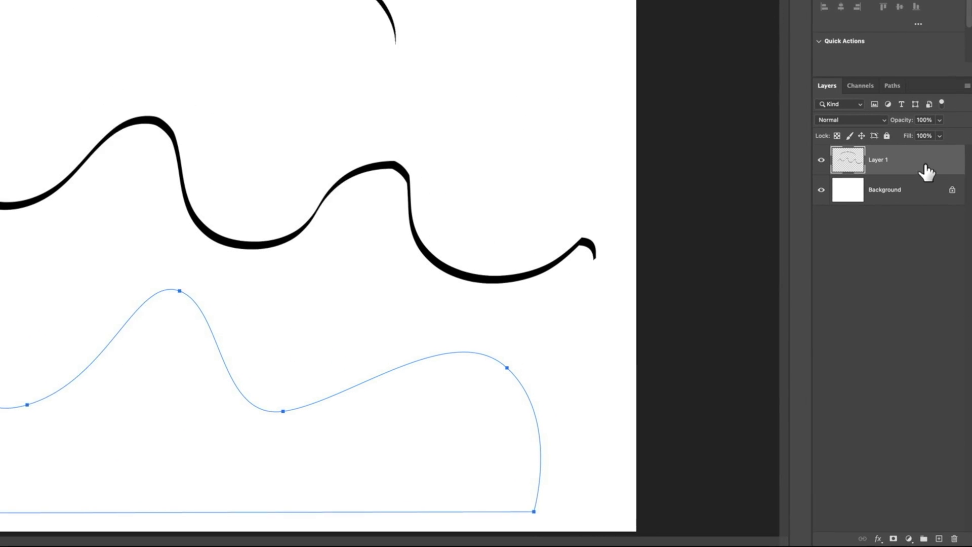
Step: Load the wavy work path as a selection from the Paths panel, then return to Layers
click(895, 85)
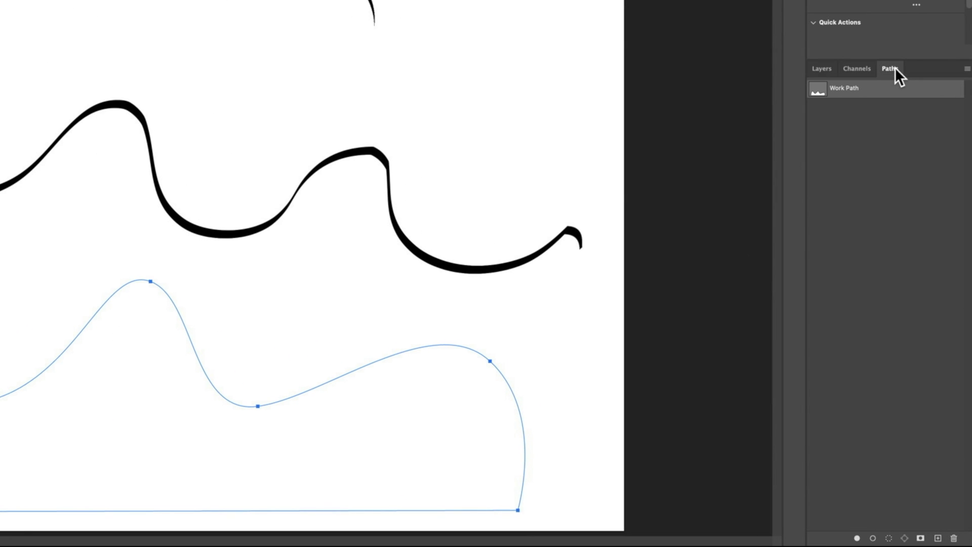
click(890, 539)
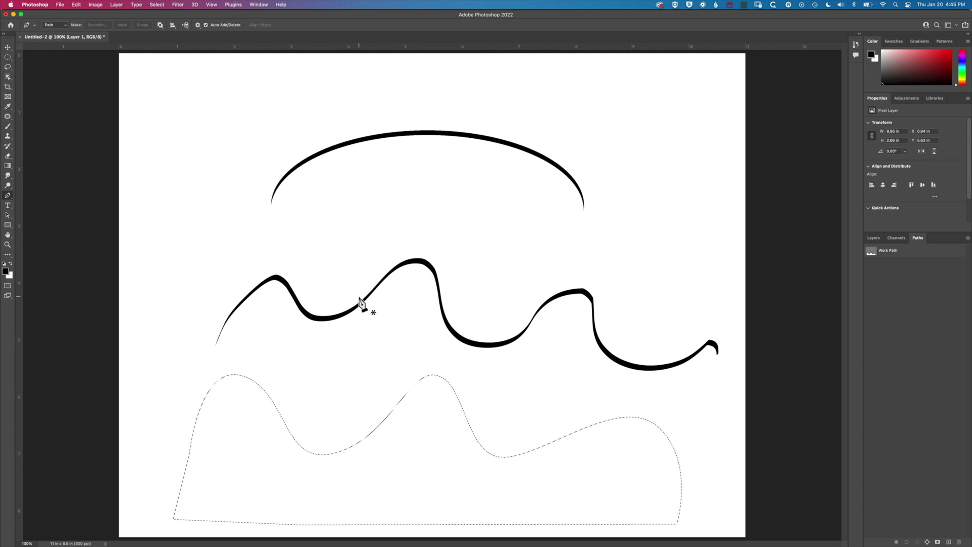
click(874, 237)
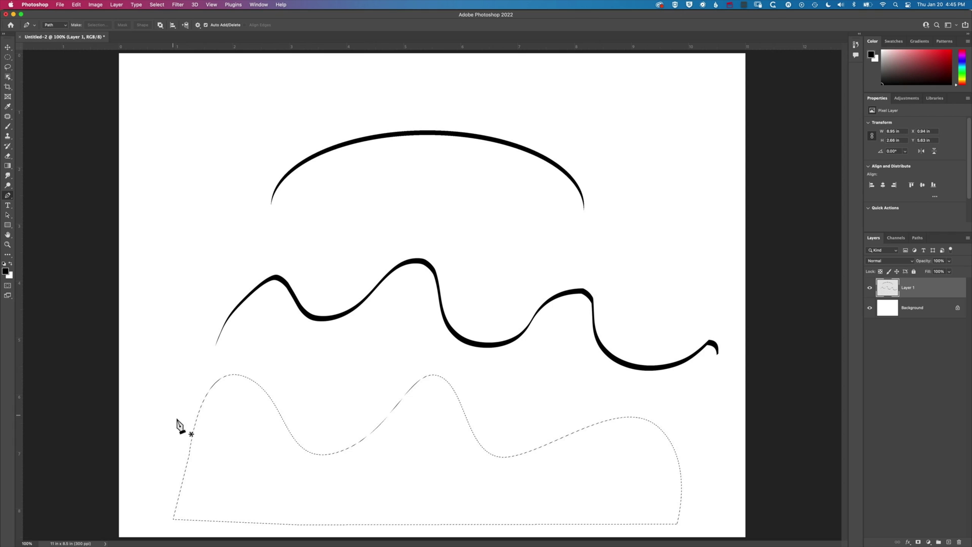
Step: Brush black inside the selection's wavy top, then nudge the selection outline slightly down
key(b)
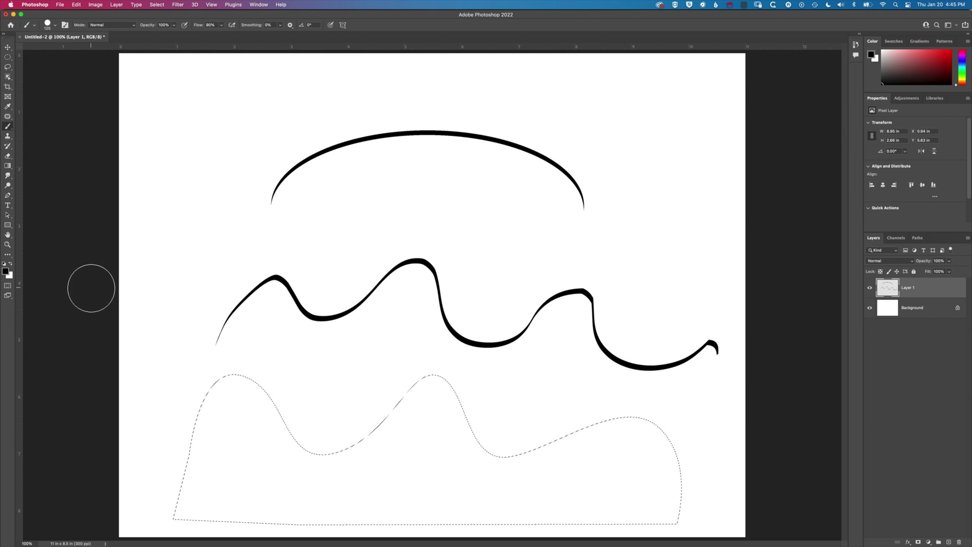
mouse_move(186, 462)
mouse_down()
mouse_move(221, 378)
mouse_move(249, 383)
mouse_move(291, 446)
mouse_move(324, 453)
mouse_move(346, 450)
mouse_move(435, 378)
mouse_move(491, 458)
mouse_move(663, 425)
mouse_move(679, 444)
mouse_move(679, 519)
mouse_up()
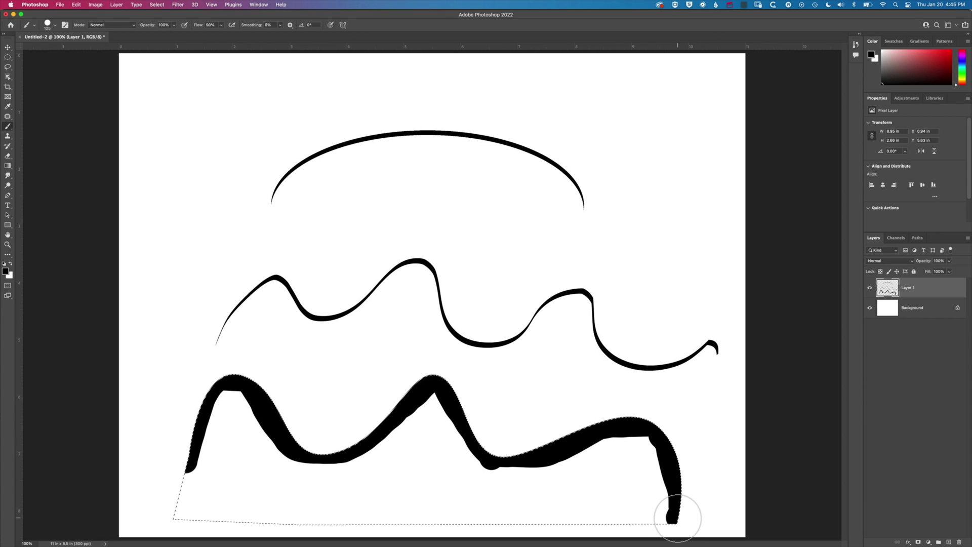
mouse_move(218, 405)
mouse_down()
mouse_move(216, 386)
mouse_move(273, 385)
mouse_up()
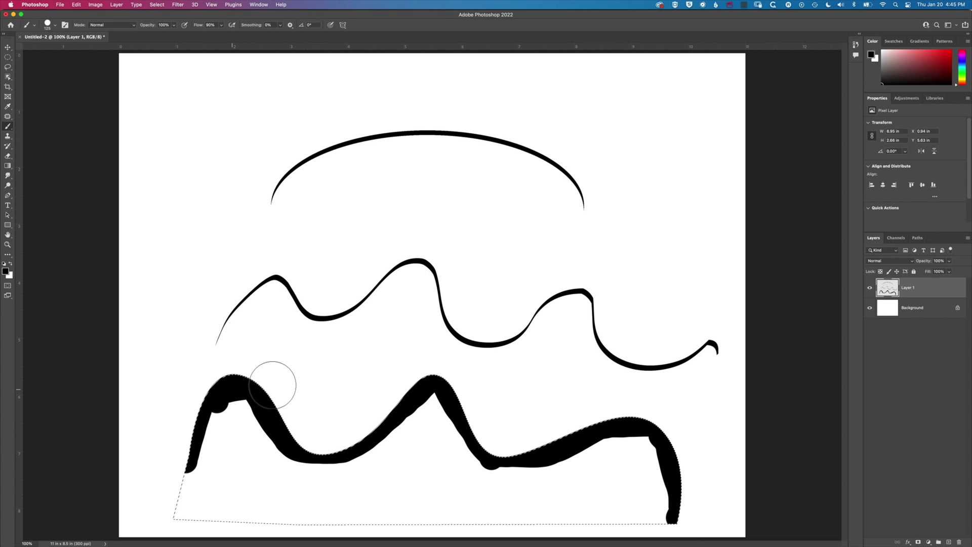
click(8, 59)
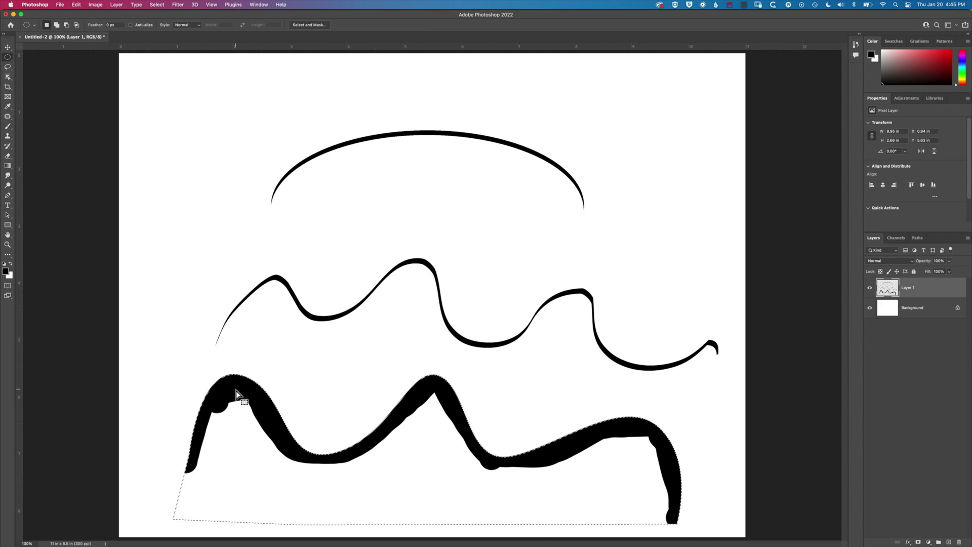
drag(236, 390, 236, 399)
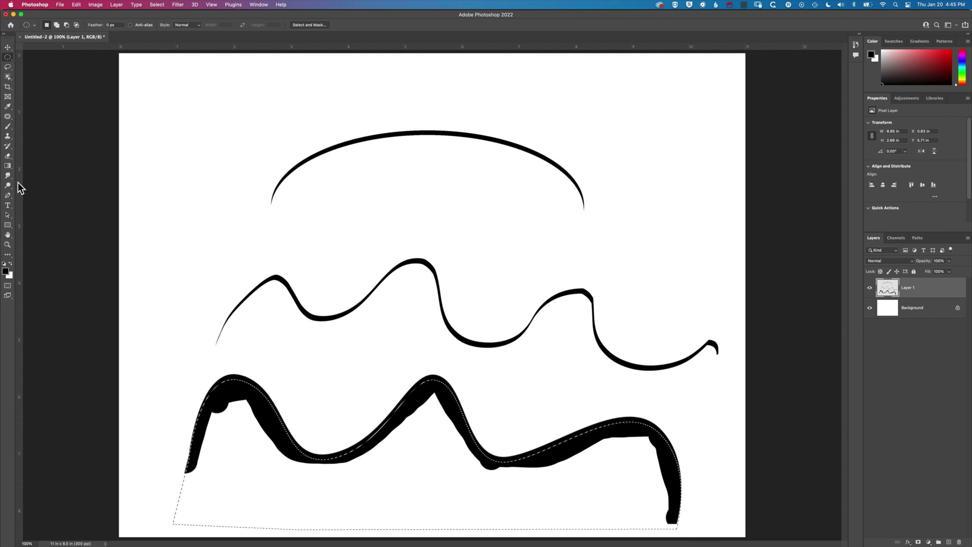
Step: Erase the lower stroke's underside with a size-200 eraser into a thin taper, then deselect
click(7, 157)
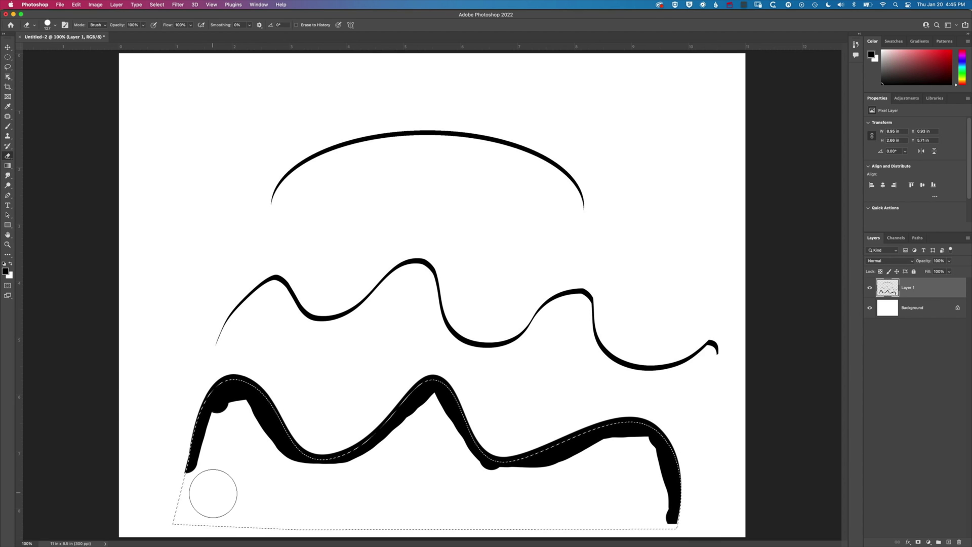
key(bracketright)
key(bracketright)
key(bracketright)
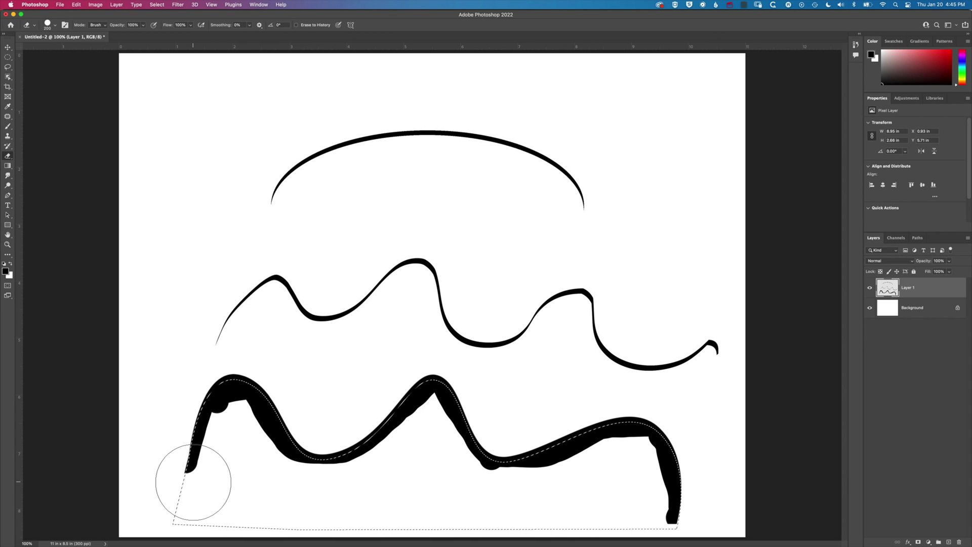
mouse_move(194, 489)
mouse_down()
mouse_move(204, 438)
mouse_move(197, 429)
mouse_move(198, 438)
mouse_move(243, 385)
mouse_move(302, 472)
mouse_move(243, 397)
mouse_move(328, 463)
mouse_move(437, 387)
mouse_move(423, 415)
mouse_move(452, 424)
mouse_move(467, 447)
mouse_move(517, 451)
mouse_move(496, 462)
mouse_move(637, 436)
mouse_move(599, 437)
mouse_move(640, 462)
mouse_move(660, 457)
mouse_move(671, 496)
mouse_up()
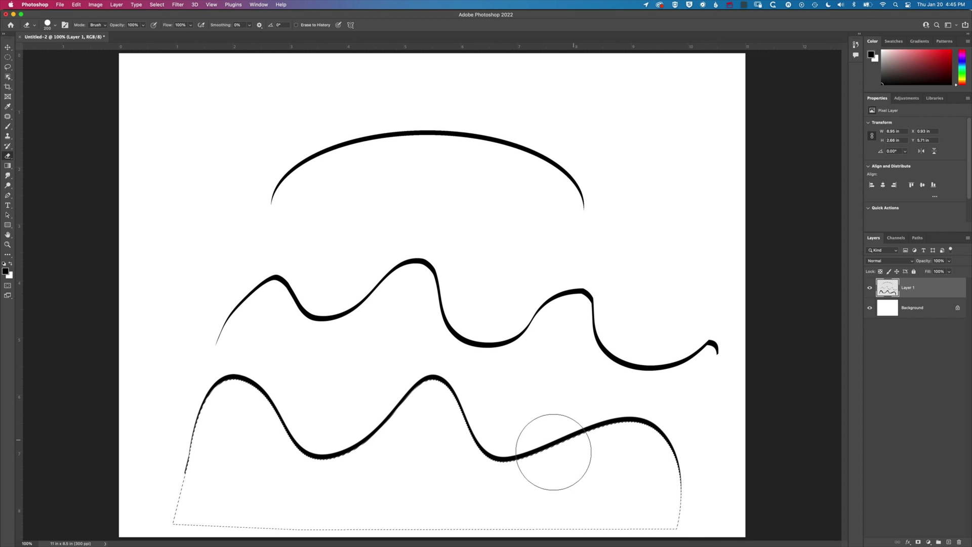
mouse_move(176, 466)
mouse_down()
mouse_move(168, 486)
mouse_move(197, 452)
mouse_move(229, 449)
mouse_up()
key(super+d)
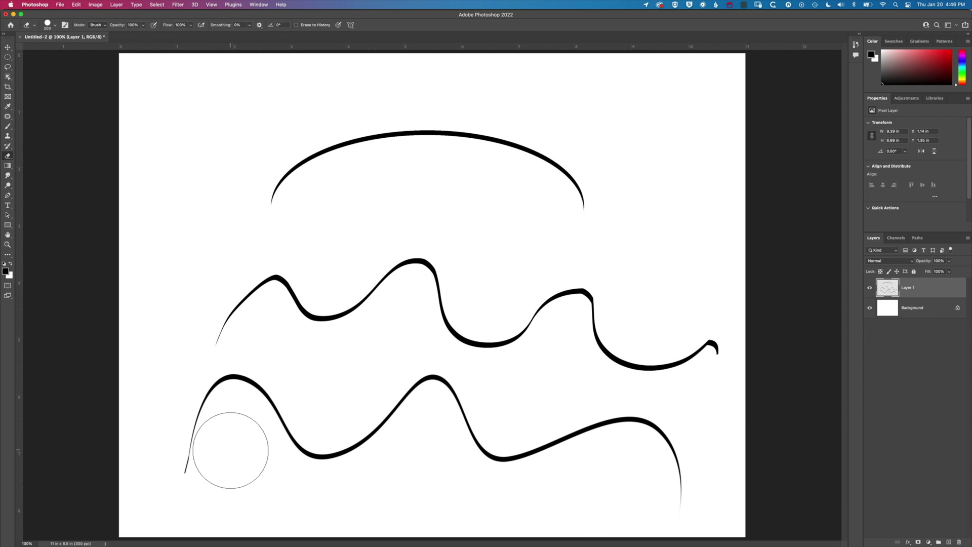
Step: Add Layer 2, hide Layer 1, and draw a closed pen path with a two-hump top and flat bottom
click(949, 542)
click(870, 307)
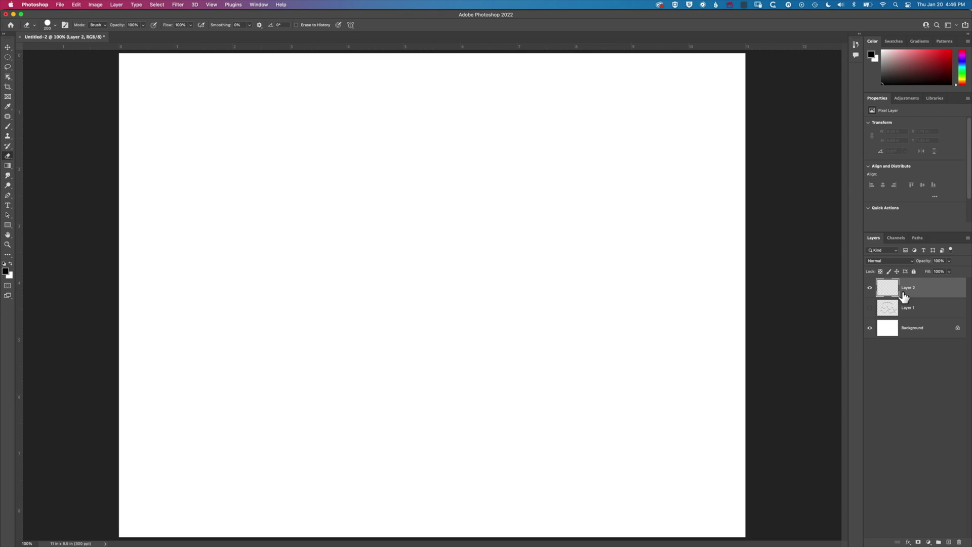
click(8, 196)
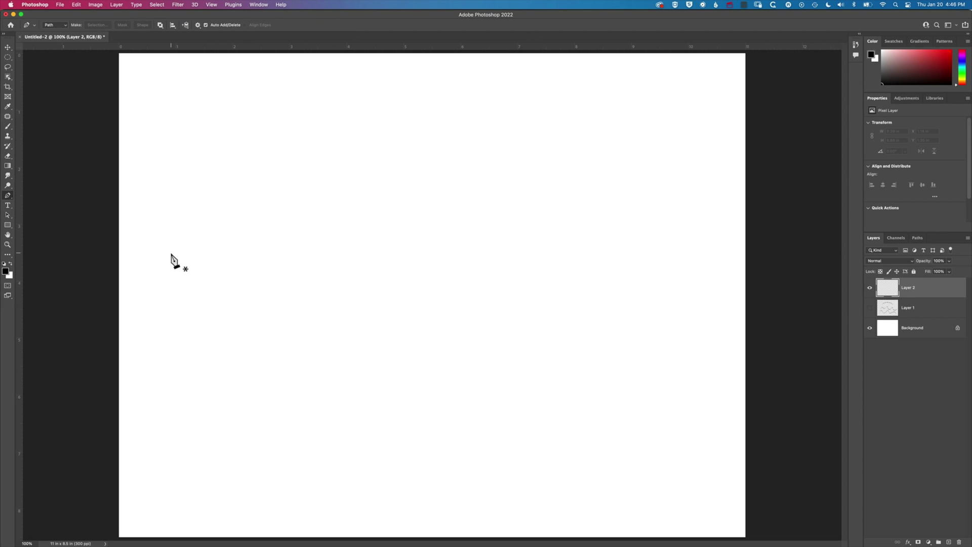
drag(268, 169, 321, 203)
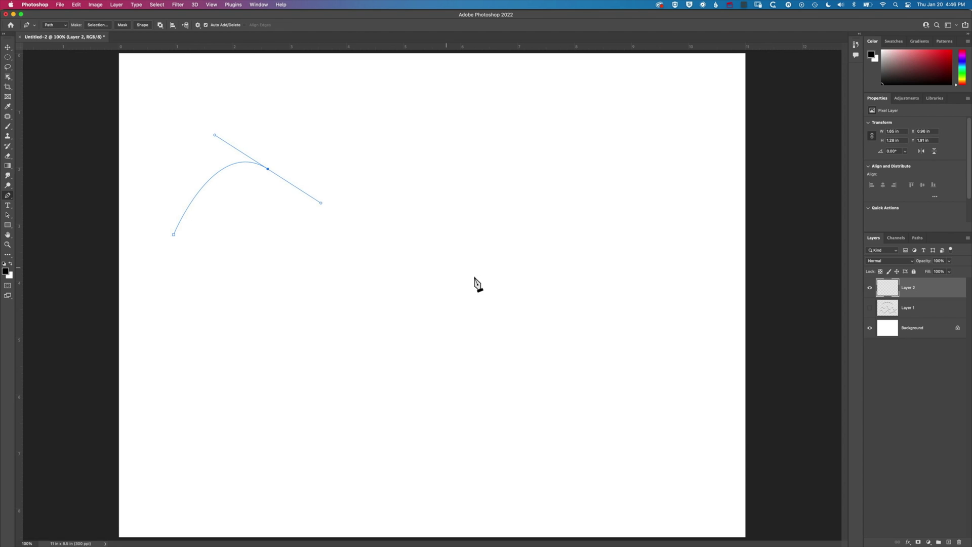
drag(492, 263, 560, 225)
drag(624, 177, 695, 251)
click(731, 290)
click(717, 489)
drag(197, 466, 199, 469)
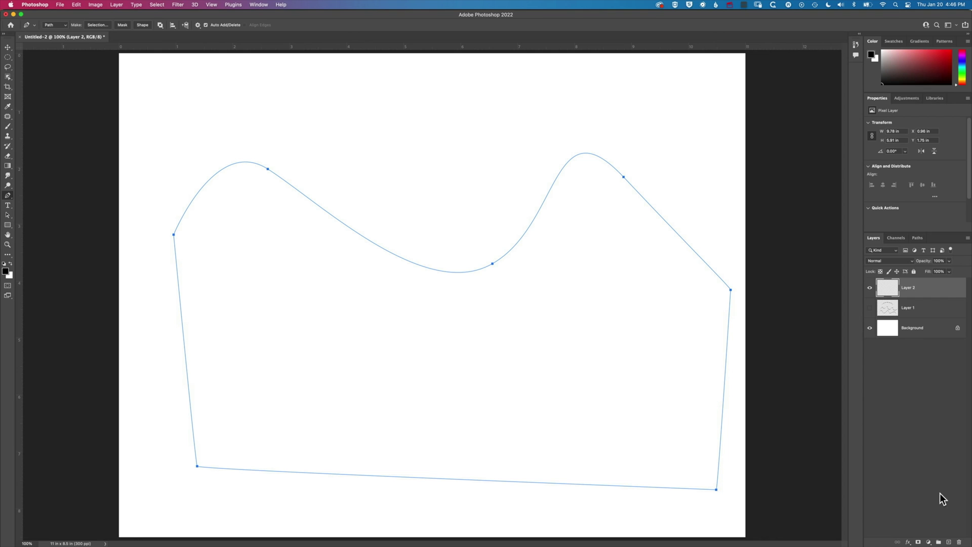
Step: Load the work path as a selection and paint a black band along its top with a 300 px brush
click(918, 238)
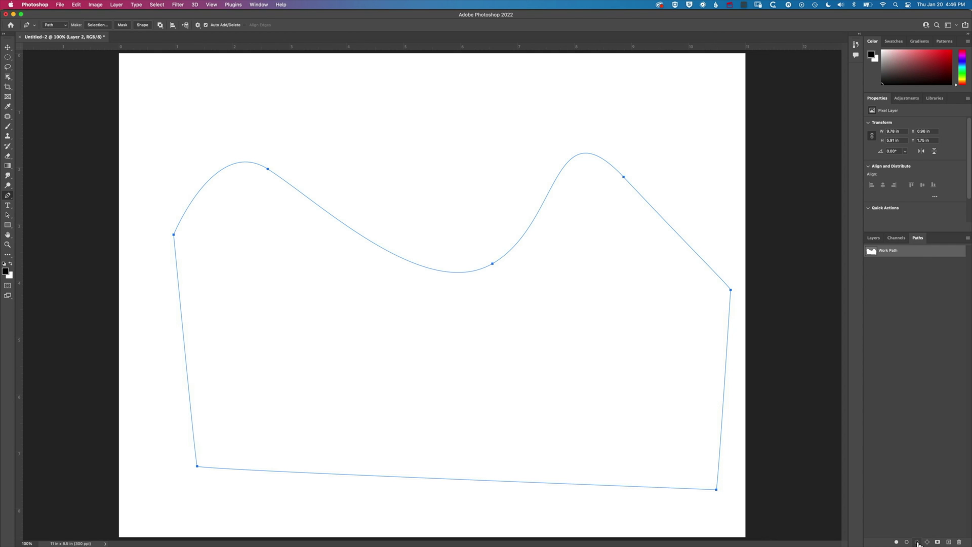
click(917, 542)
key(b)
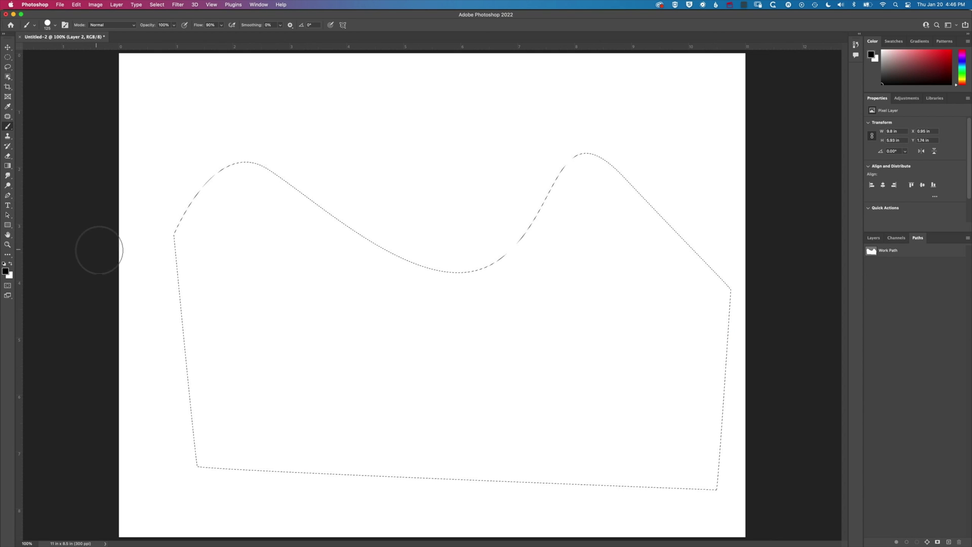
key(bracketright)
key(bracketright)
key(bracketright)
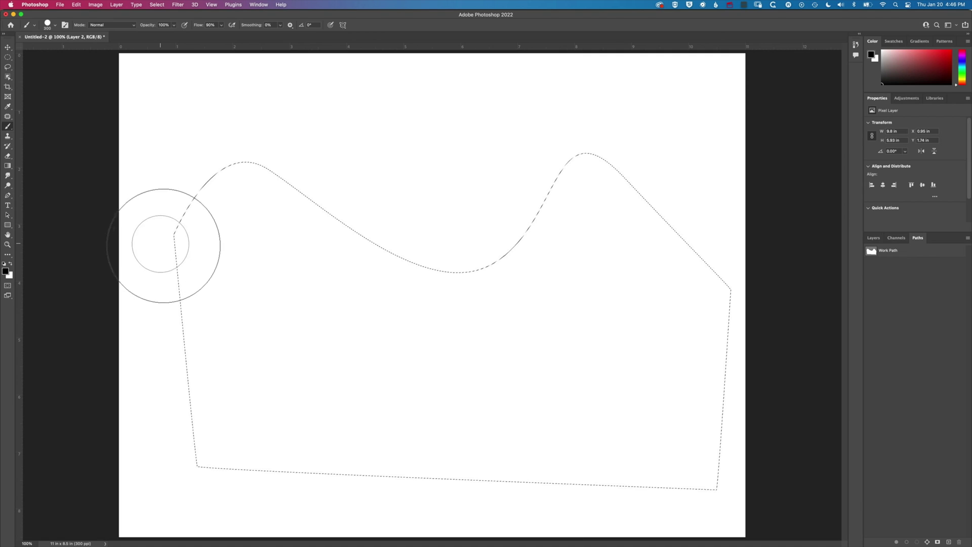
mouse_move(162, 243)
mouse_down()
mouse_move(280, 140)
mouse_move(278, 170)
mouse_move(395, 250)
mouse_move(440, 258)
mouse_move(504, 229)
mouse_move(551, 181)
mouse_move(580, 173)
mouse_move(670, 226)
mouse_move(735, 295)
mouse_move(603, 186)
mouse_move(549, 181)
mouse_move(508, 227)
mouse_move(460, 249)
mouse_move(413, 252)
mouse_move(468, 264)
mouse_move(543, 238)
mouse_move(569, 184)
mouse_up()
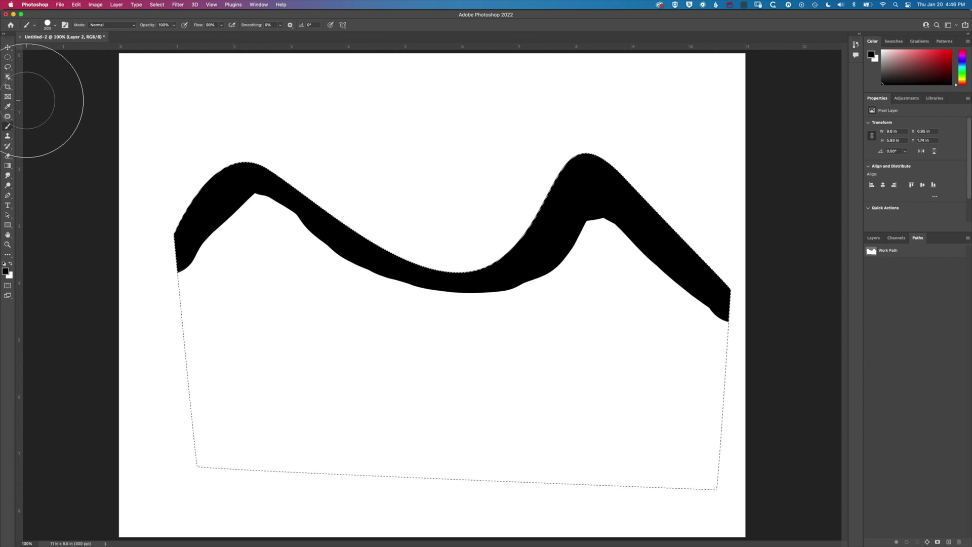
Step: Transform the selection outline, shifting it, shrinking it slightly and rotating it about 2° clockwise
click(8, 57)
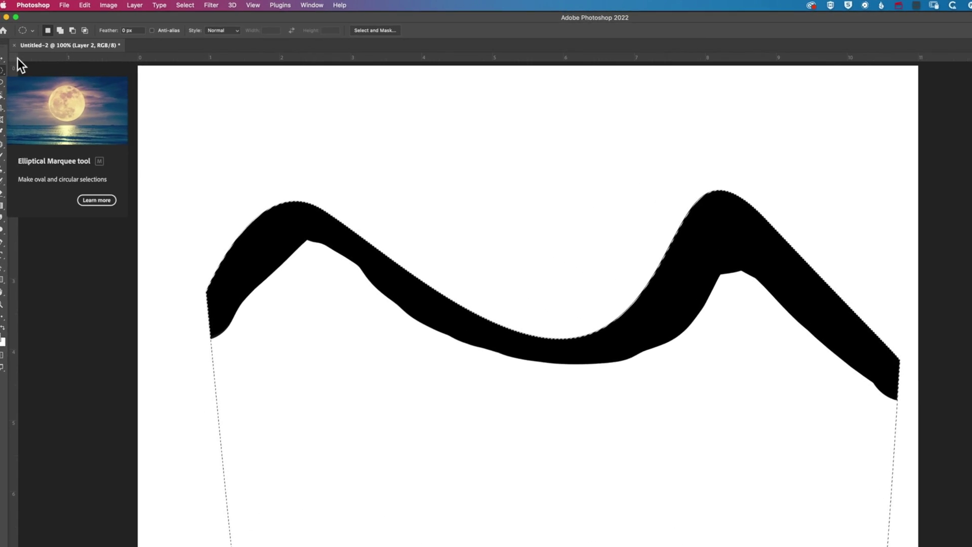
click(185, 5)
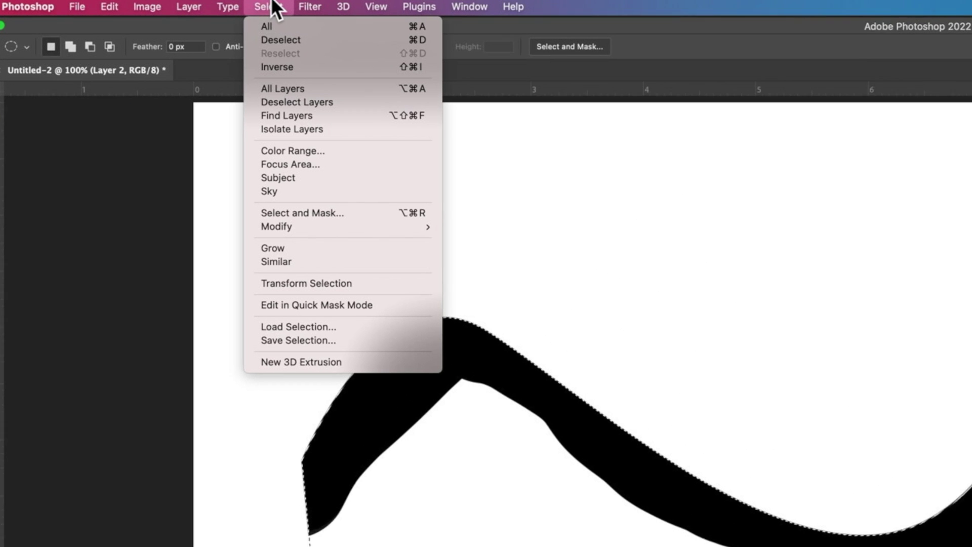
click(324, 283)
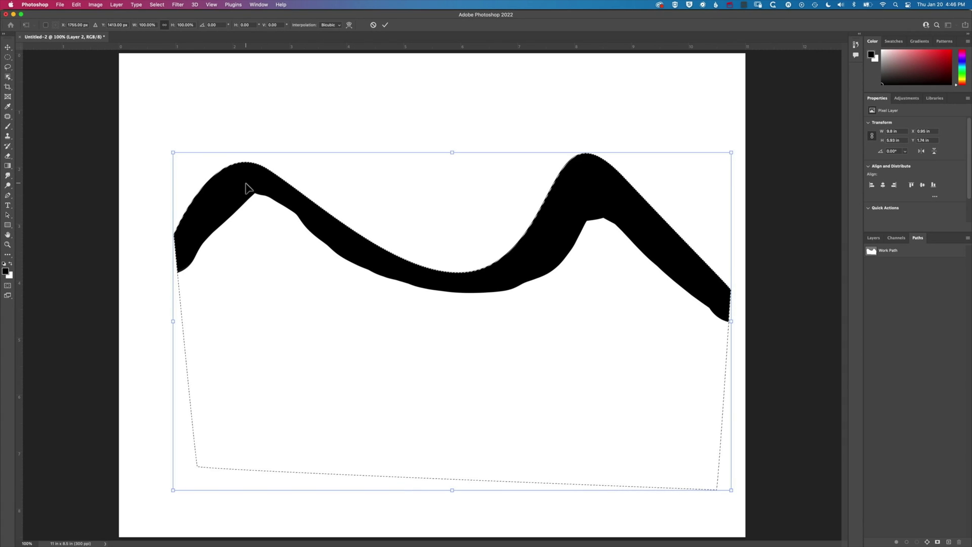
drag(247, 189, 247, 195)
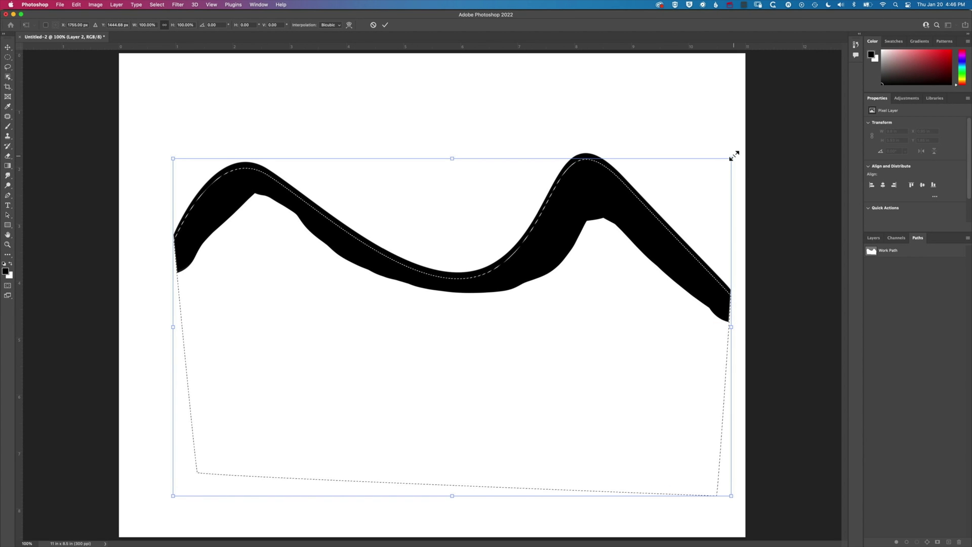
drag(734, 156, 723, 162)
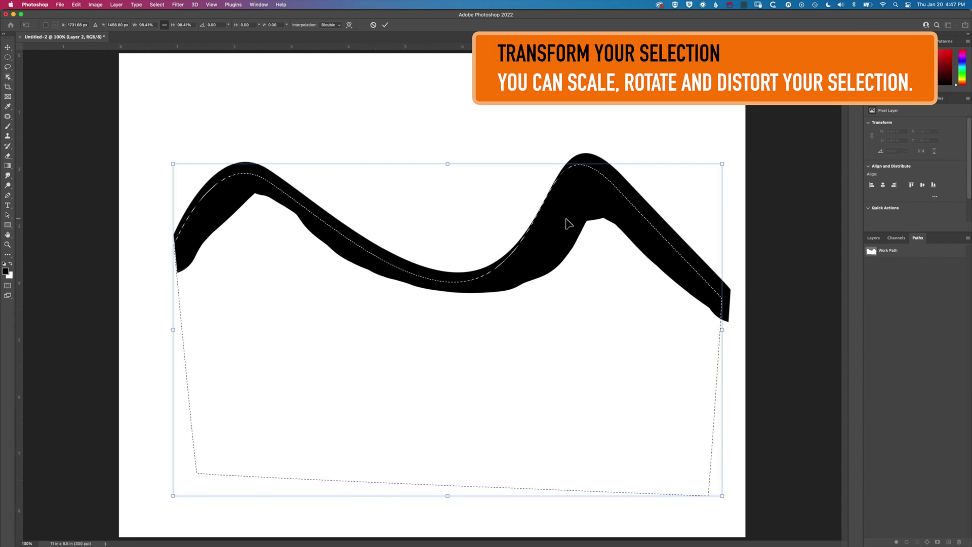
drag(568, 223, 571, 224)
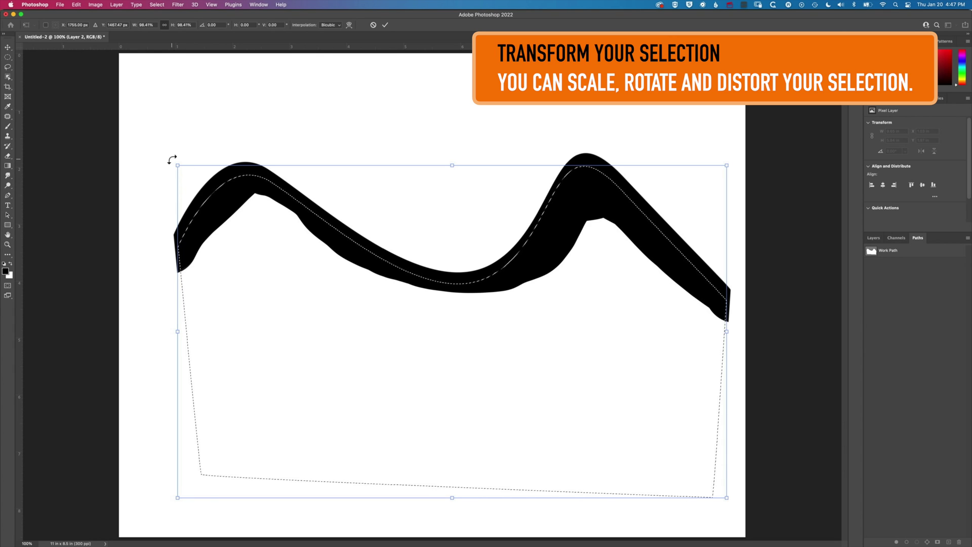
drag(172, 159, 179, 153)
drag(195, 260, 184, 255)
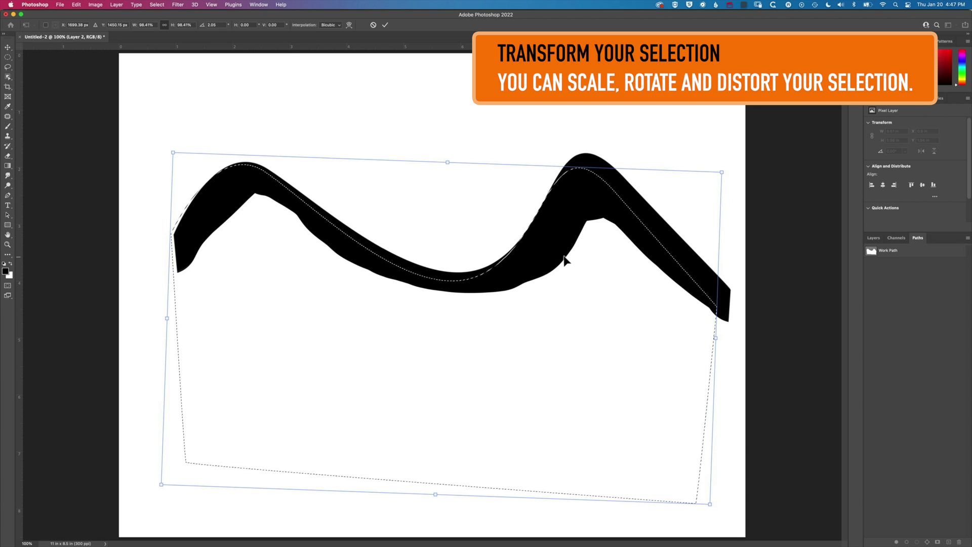
drag(564, 257, 567, 257)
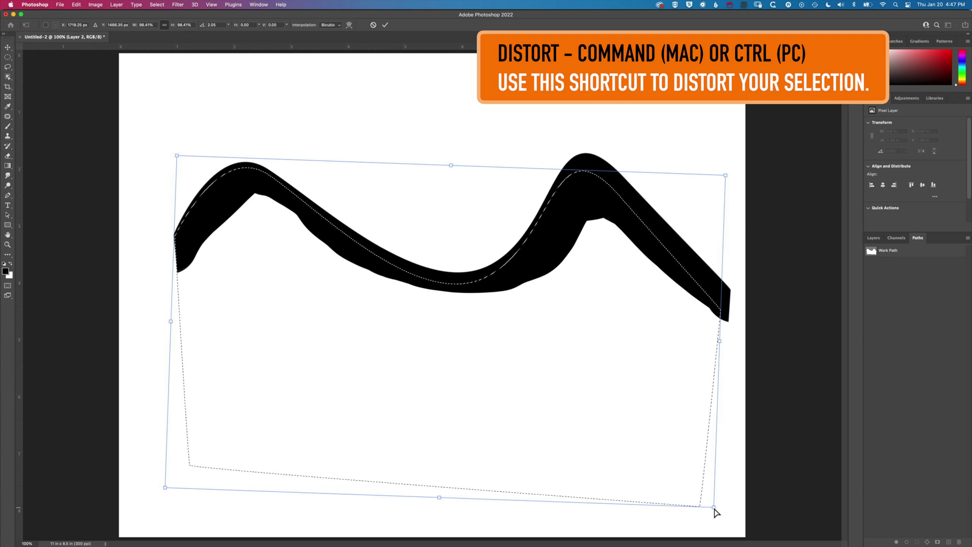
Step: Distort the selection's right corners, move it down about 23 px, and fine-tune its rotation
drag(715, 508, 723, 527)
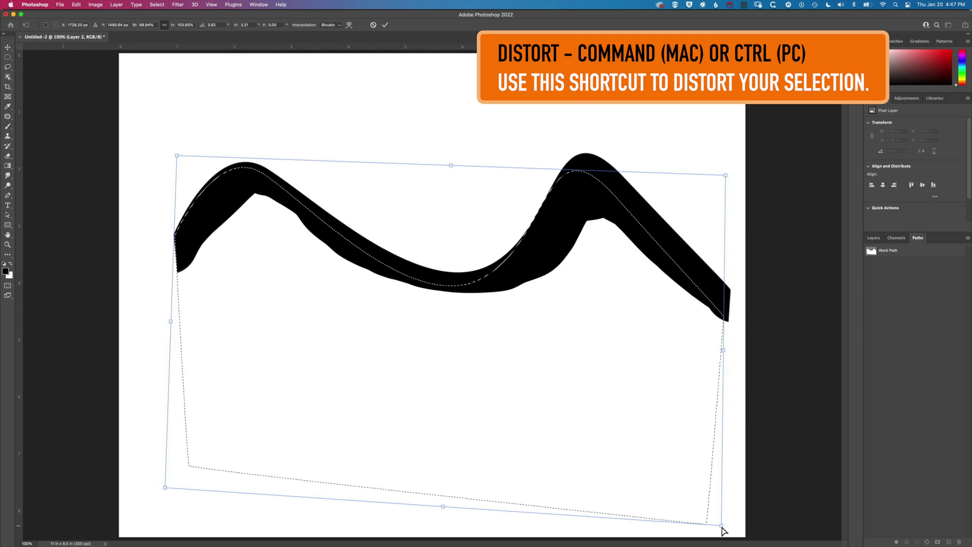
drag(728, 177, 753, 159)
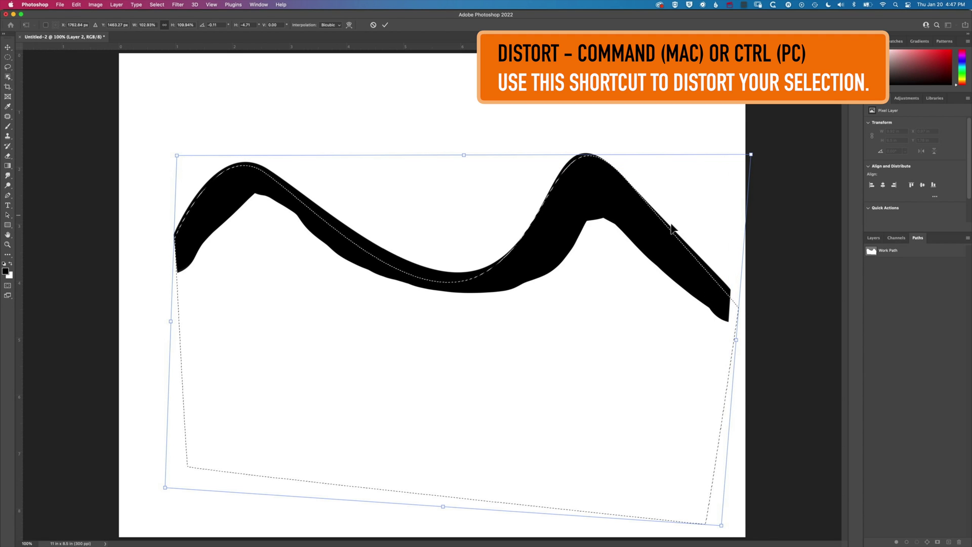
drag(668, 242, 673, 251)
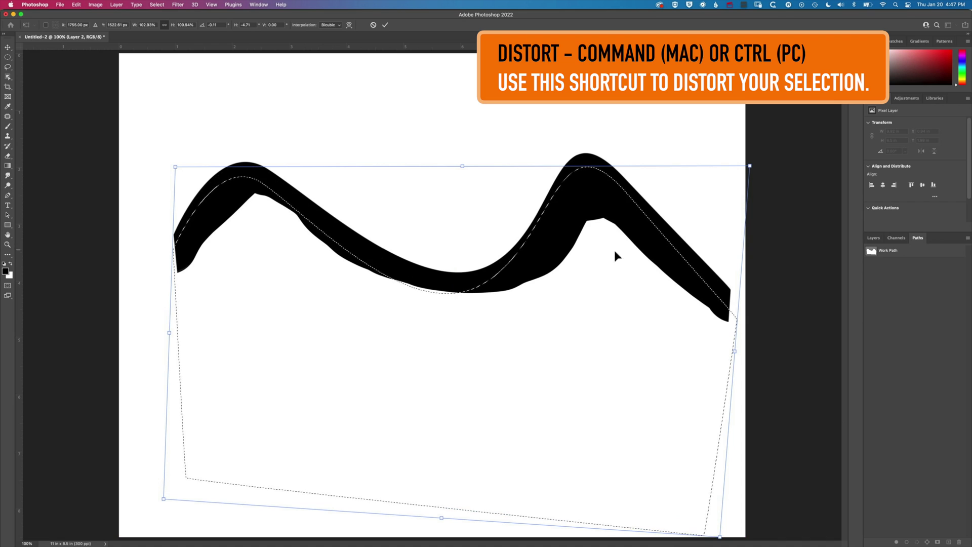
drag(169, 168, 165, 148)
drag(193, 247, 191, 244)
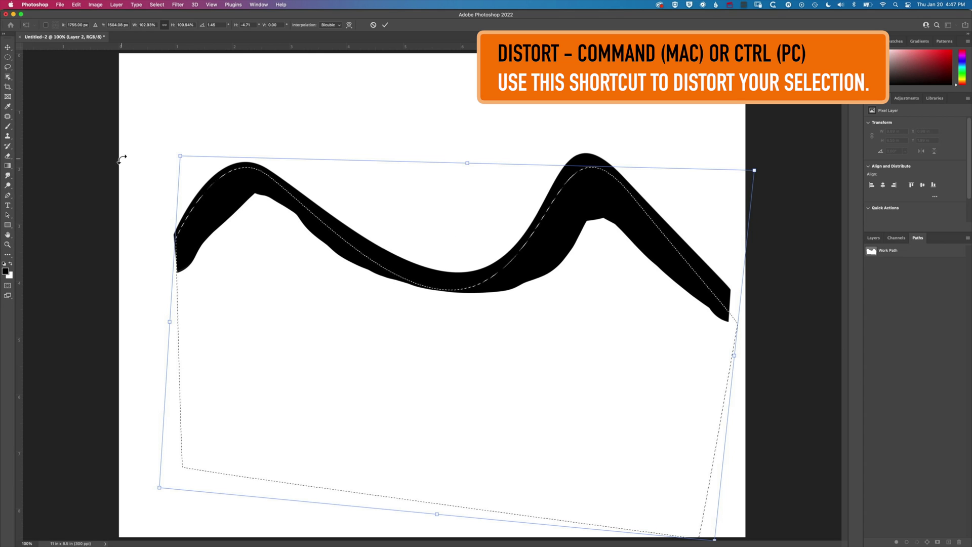
drag(126, 157, 127, 153)
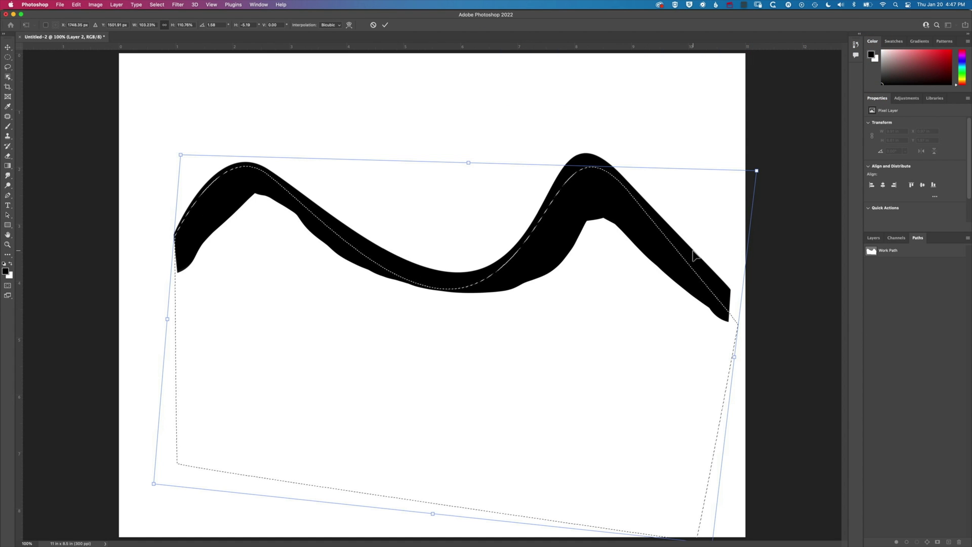
Step: Commit the transform, erase the band below the selection edge into a tapered wave, then deselect
key(Return)
key(m)
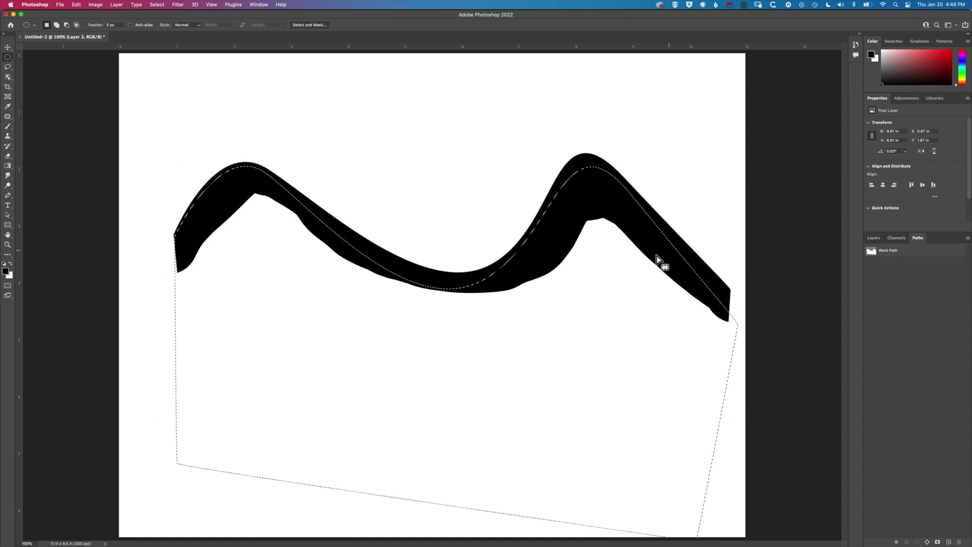
key(e)
mouse_move(191, 278)
mouse_down()
mouse_move(187, 229)
mouse_move(175, 241)
mouse_move(248, 165)
mouse_move(240, 207)
mouse_move(291, 213)
mouse_move(263, 171)
mouse_move(415, 282)
mouse_move(363, 253)
mouse_move(434, 279)
mouse_move(547, 245)
mouse_move(510, 282)
mouse_move(551, 219)
mouse_move(545, 227)
mouse_move(605, 191)
mouse_move(719, 259)
mouse_move(754, 323)
mouse_move(663, 261)
mouse_move(730, 336)
mouse_move(605, 220)
mouse_move(560, 264)
mouse_move(633, 207)
mouse_up()
key(super+d)
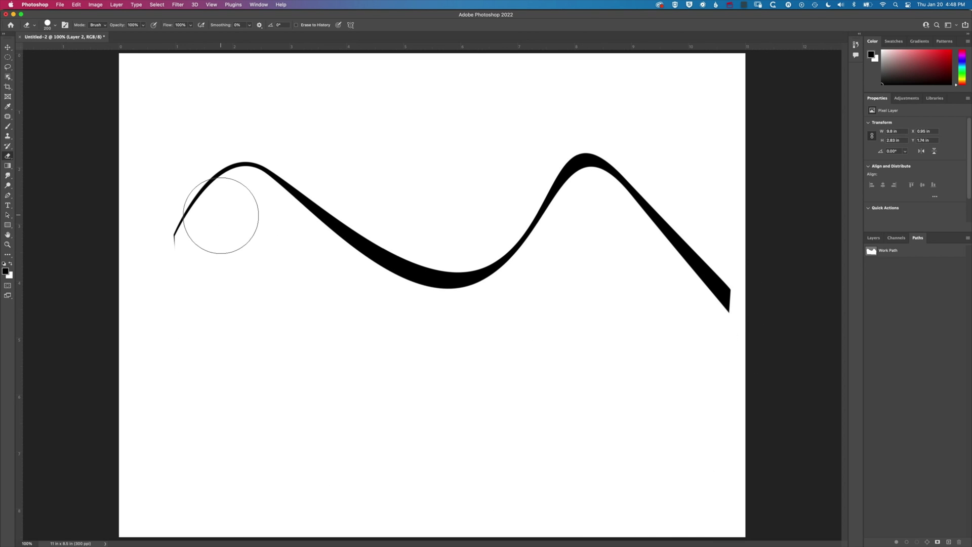